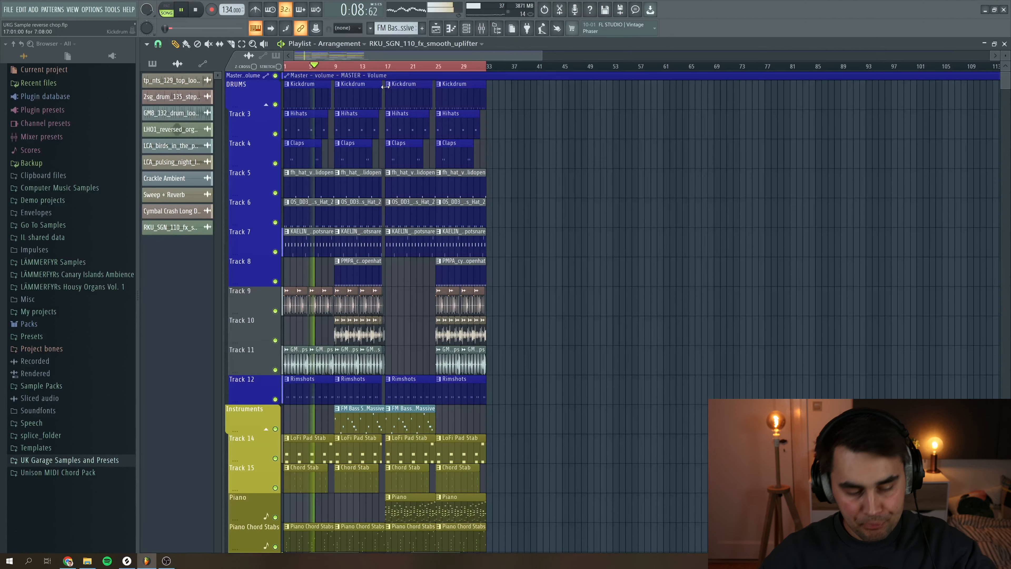
Stop playback and time-stretch the melodic stack sample to match the project tempo
click(198, 13)
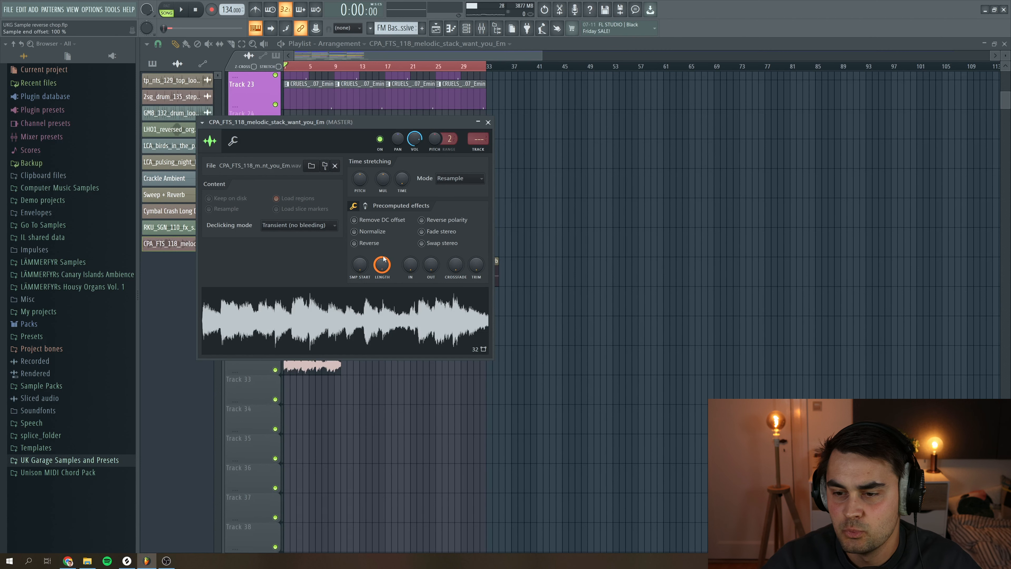
drag(390, 122, 682, 148)
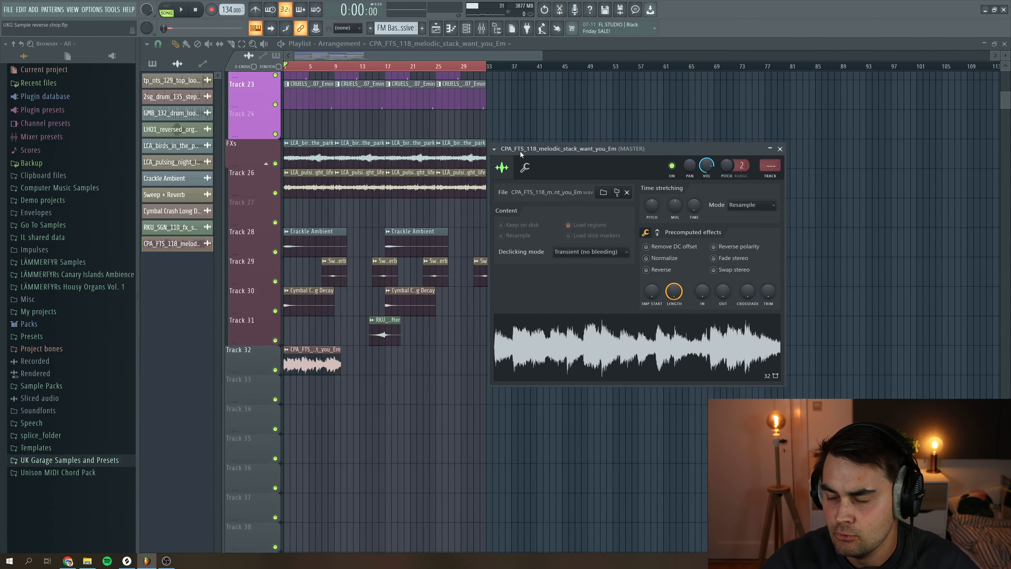
right_click(697, 212)
click(713, 279)
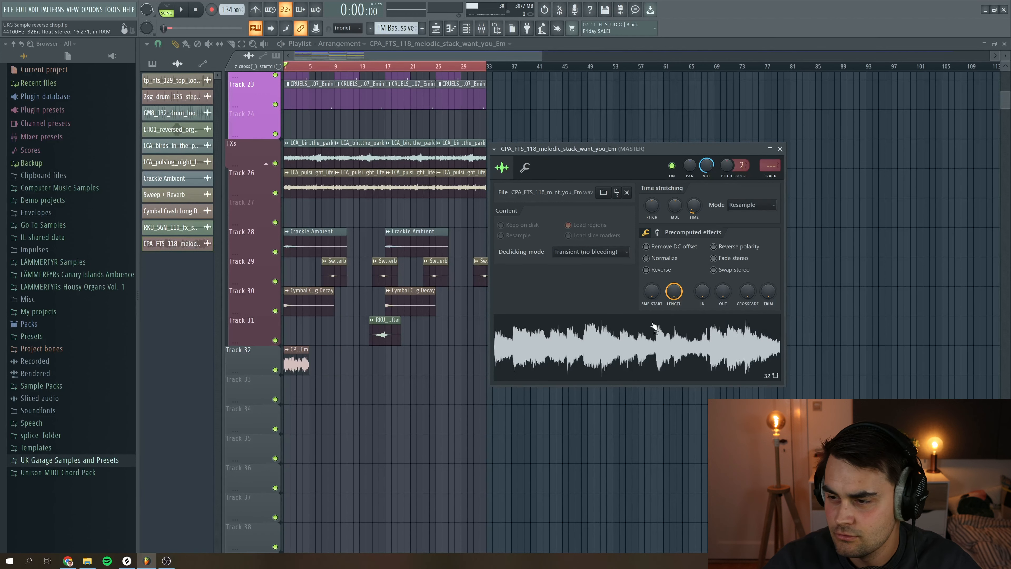
drag(695, 206, 694, 197)
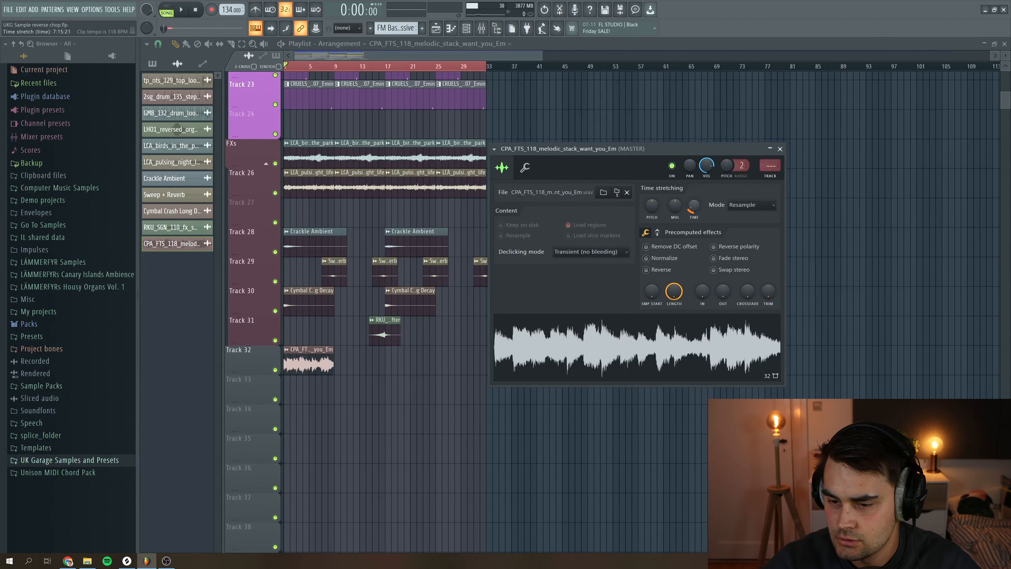
Set the sample's stretching mode to Auto, enable Reverse, and preview playback
click(748, 209)
click(744, 199)
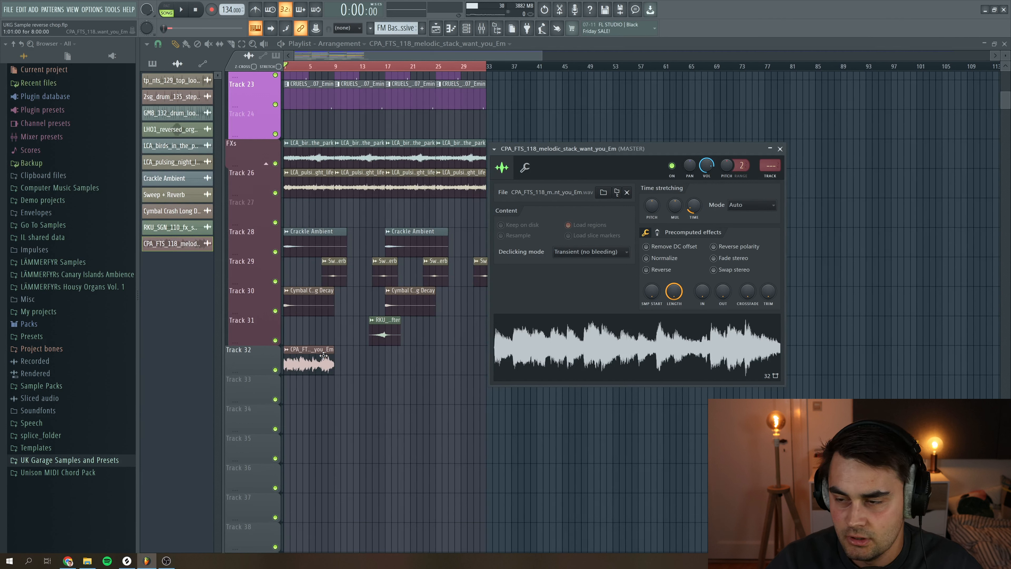
click(647, 271)
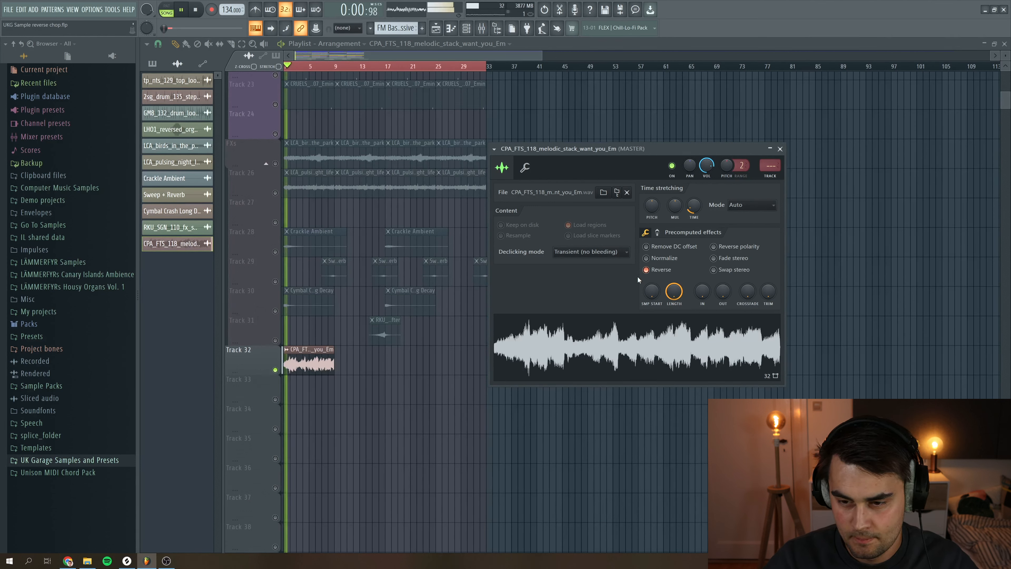
key(space)
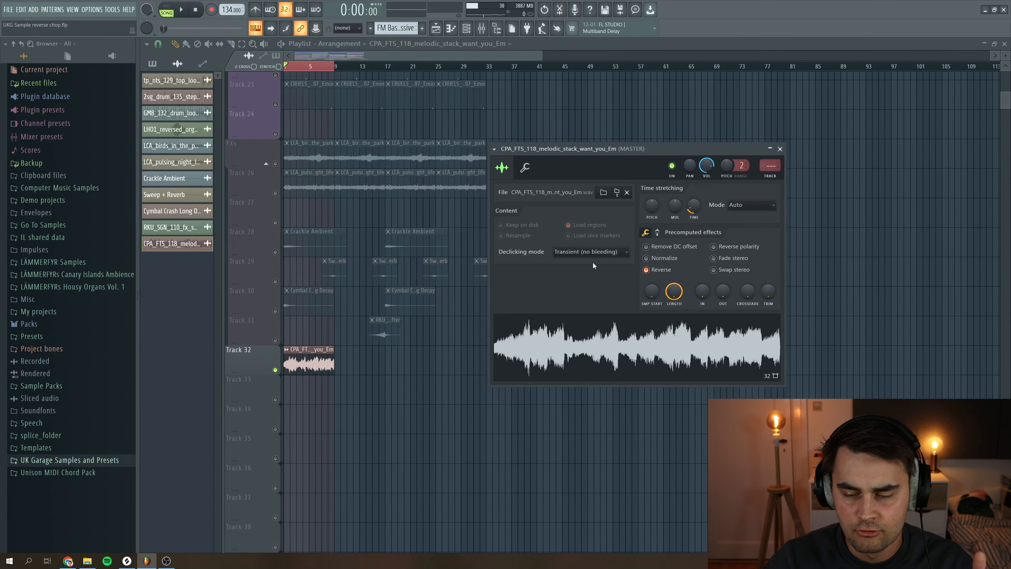
Consolidate Track 32 over the time selection into a new audio clip
right_click(261, 358)
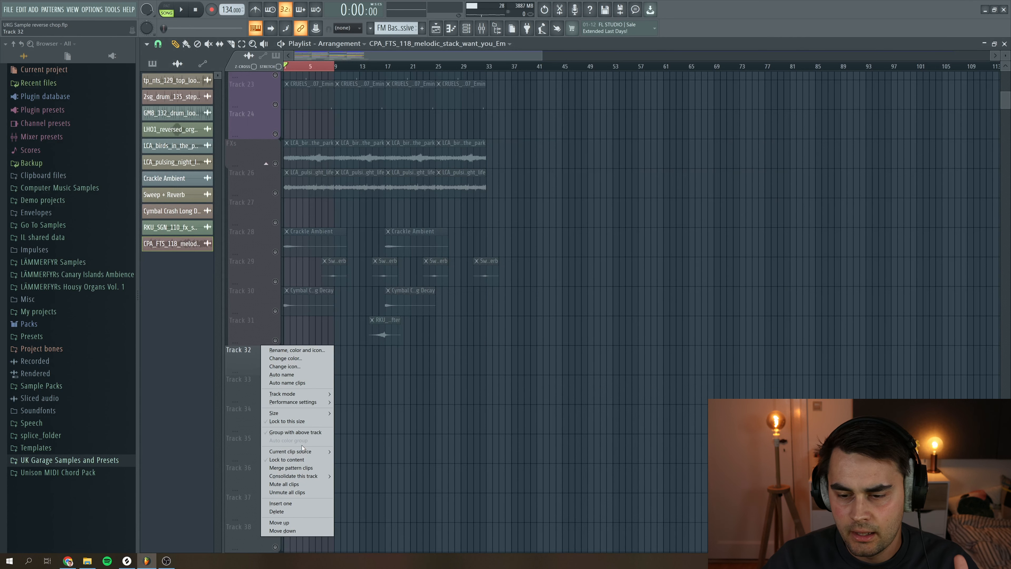
mouse_move(308, 477)
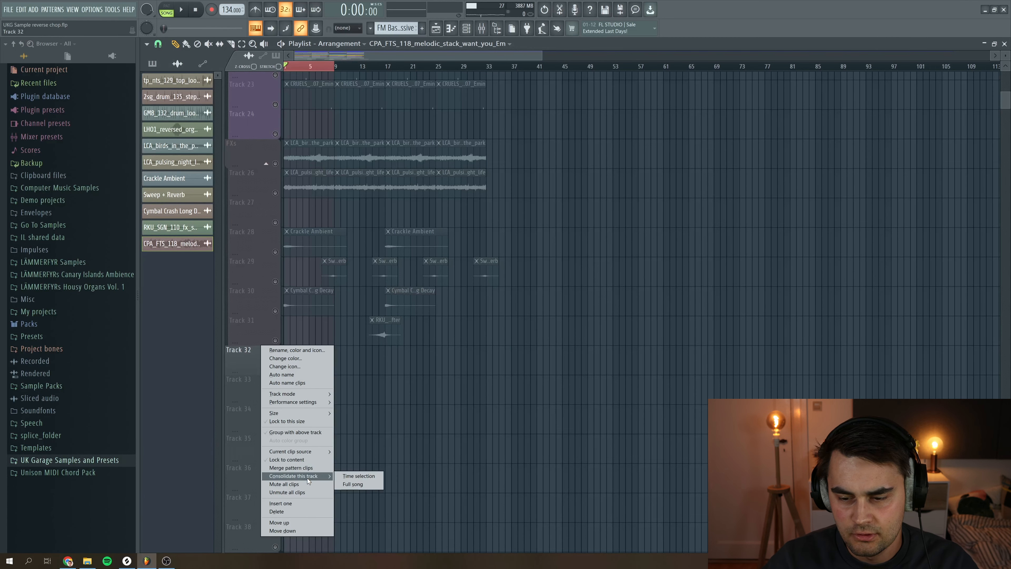
click(352, 478)
click(573, 406)
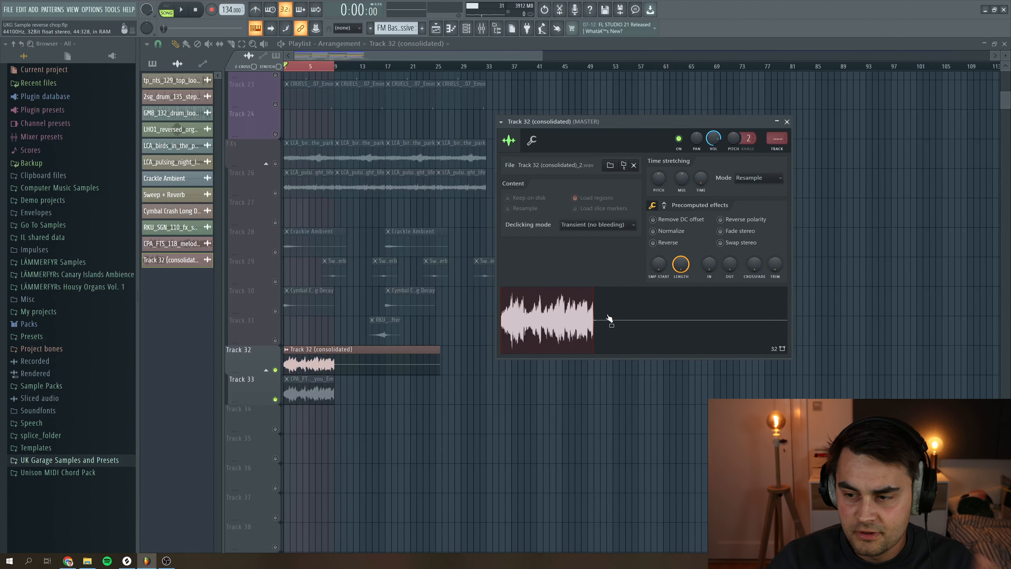
Open the consolidated audio in a new Slicex channel and apply medium auto-slicing
right_click(567, 322)
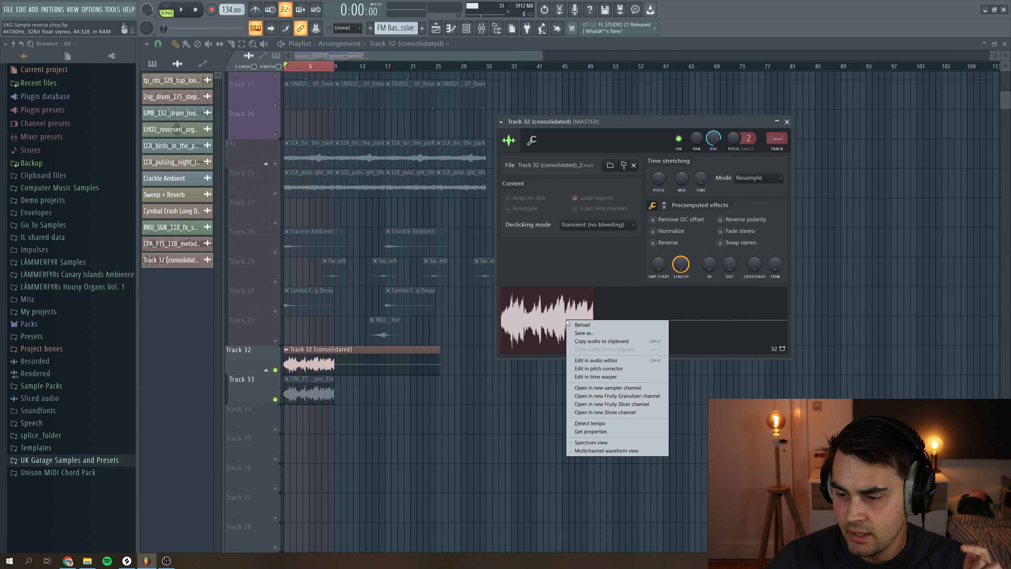
click(600, 414)
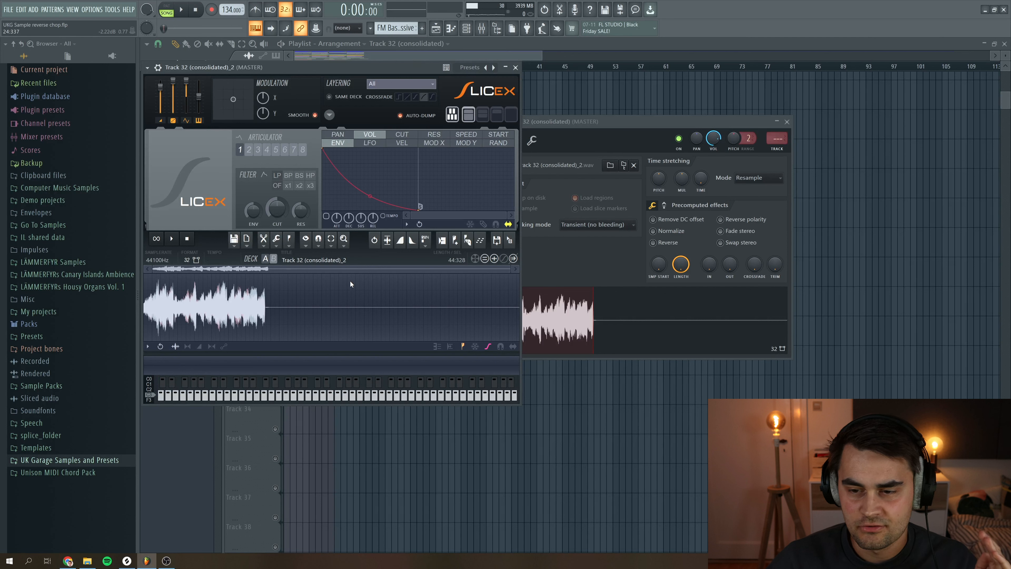
click(289, 239)
mouse_move(315, 355)
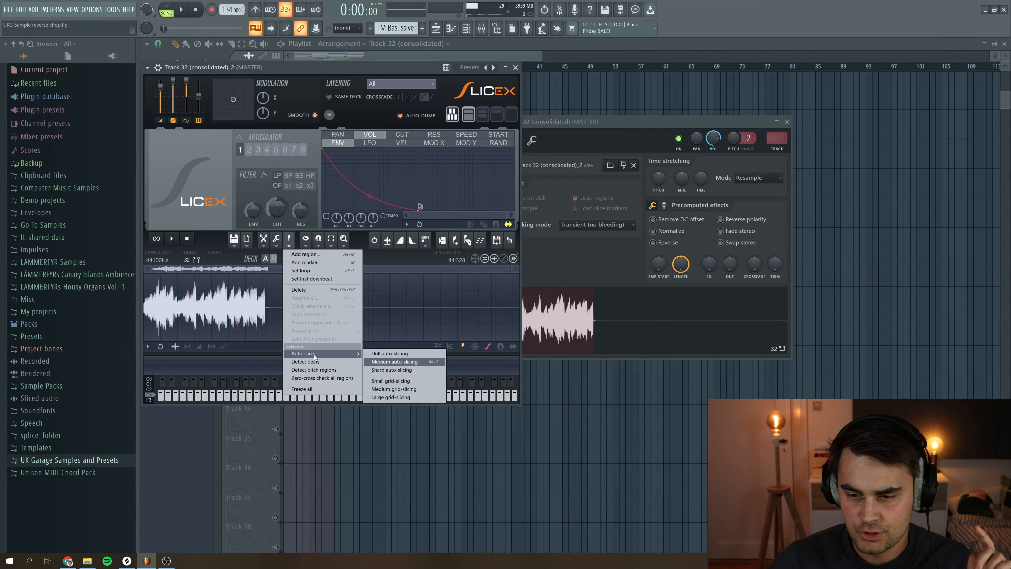
click(399, 364)
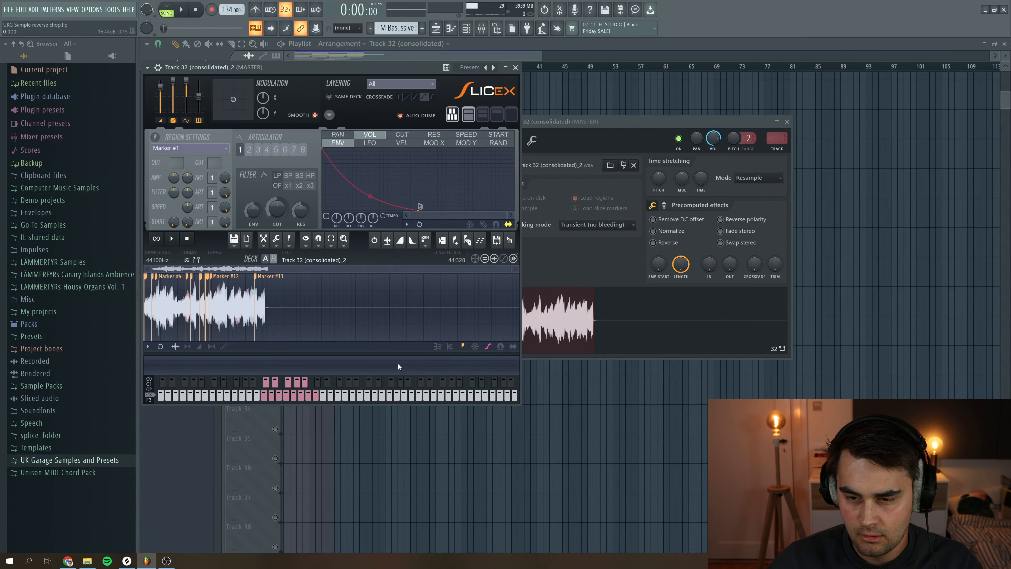
Audition the slices, apply Perfect all regions in Slicex, and close the plugin
click(273, 399)
click(275, 383)
click(279, 398)
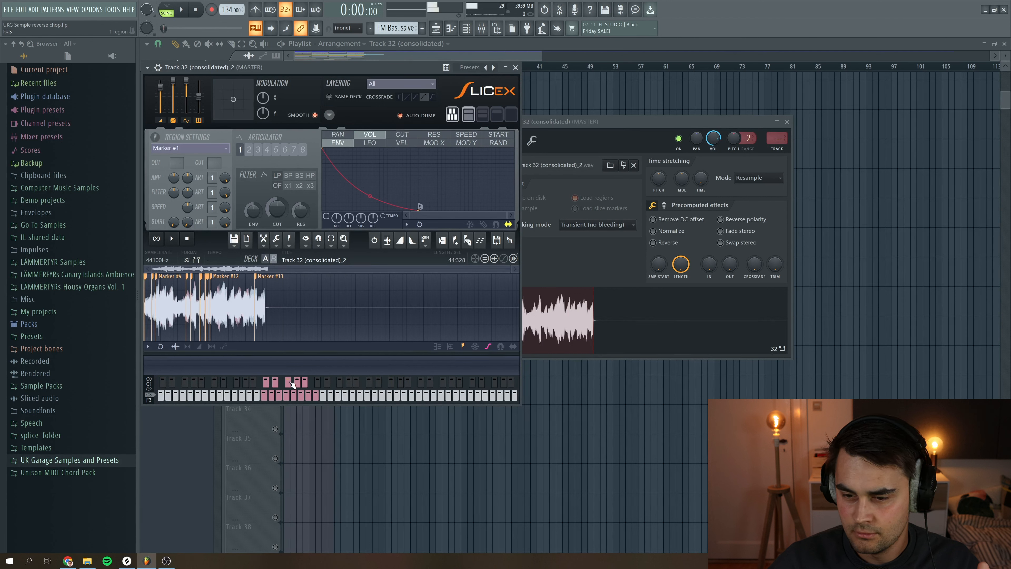
click(299, 398)
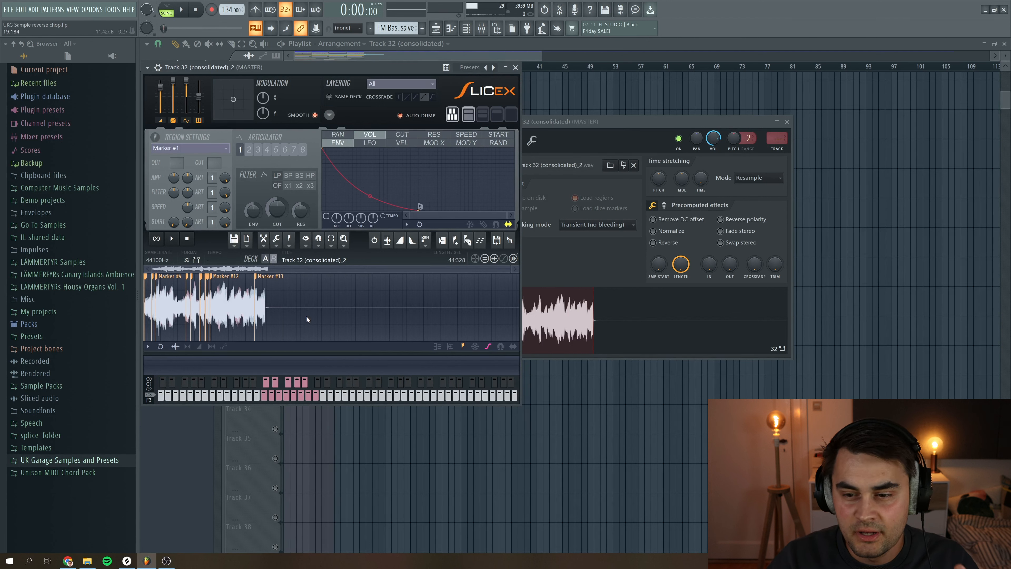
click(277, 240)
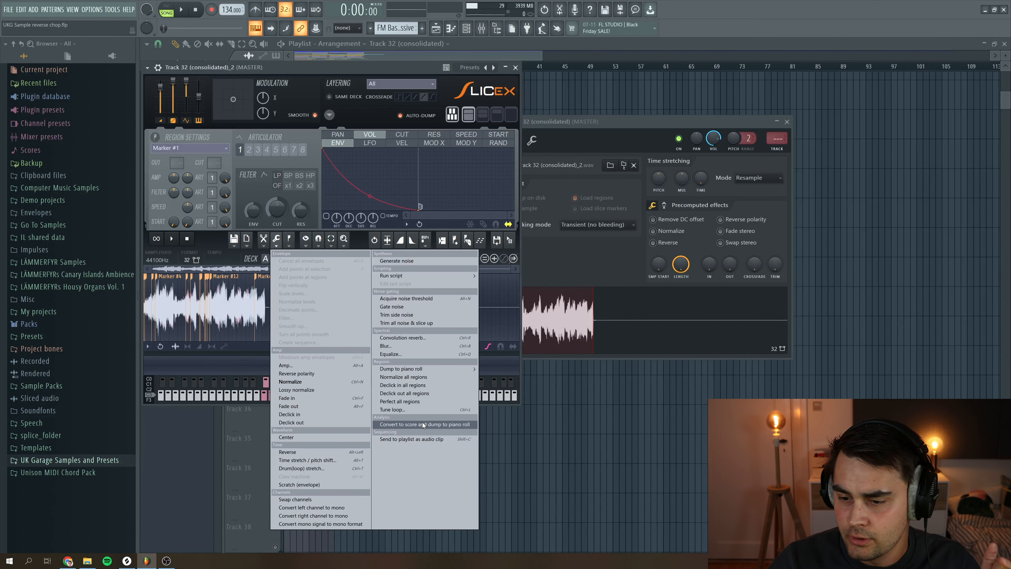
click(416, 401)
click(515, 67)
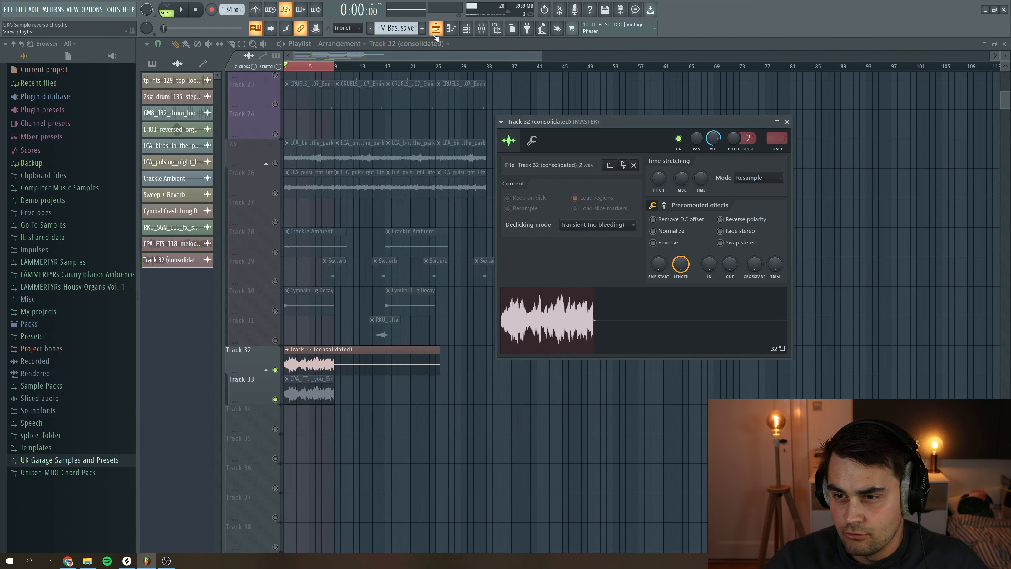
Create a new pattern named atmos and open it in the piano roll
click(422, 28)
text(atmos)
key(Return)
key(F7)
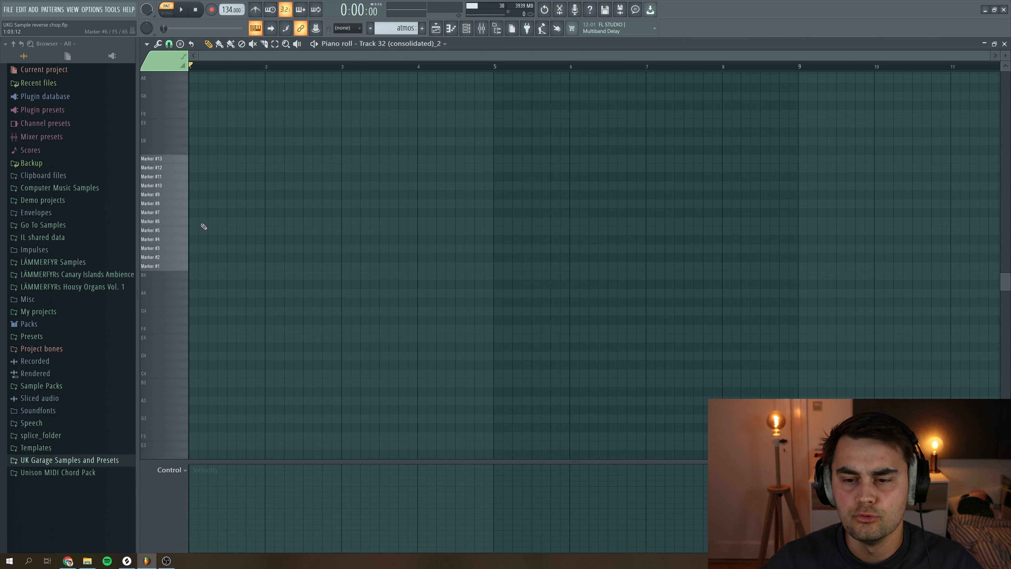
Place two Marker #6 notes and a Marker #11 note in the first bar
drag(181, 226, 182, 240)
click(175, 222)
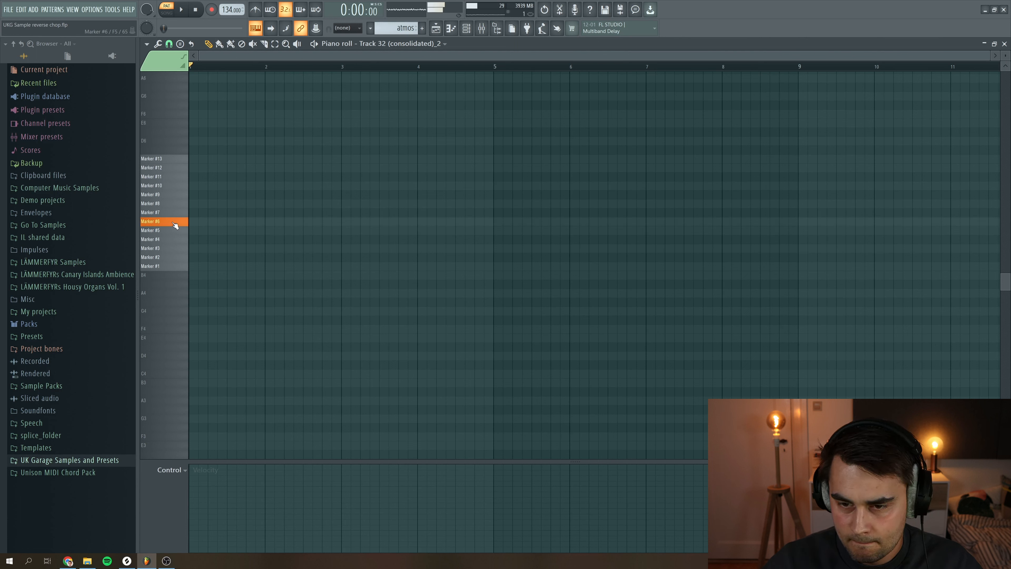
click(226, 224)
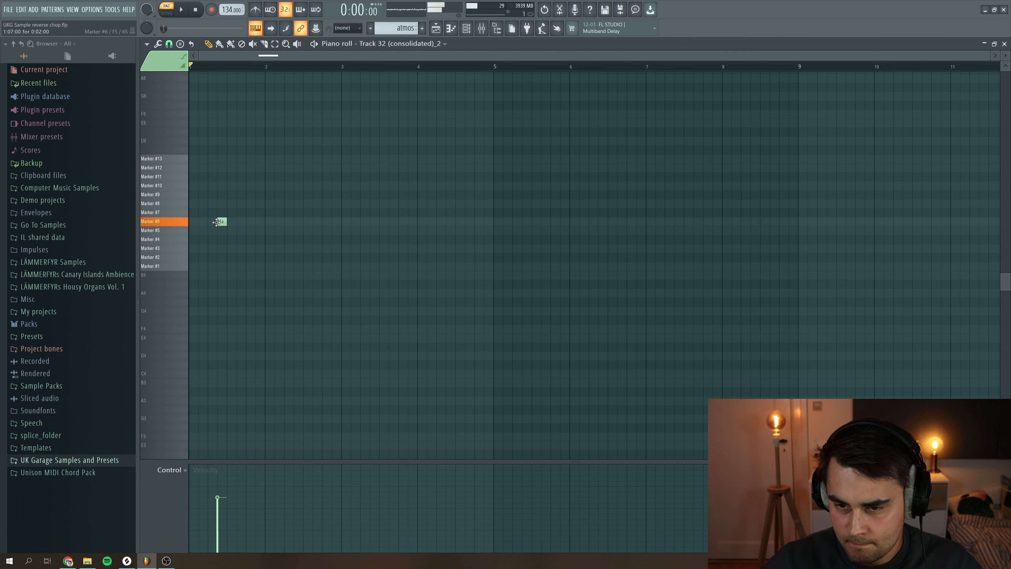
click(250, 222)
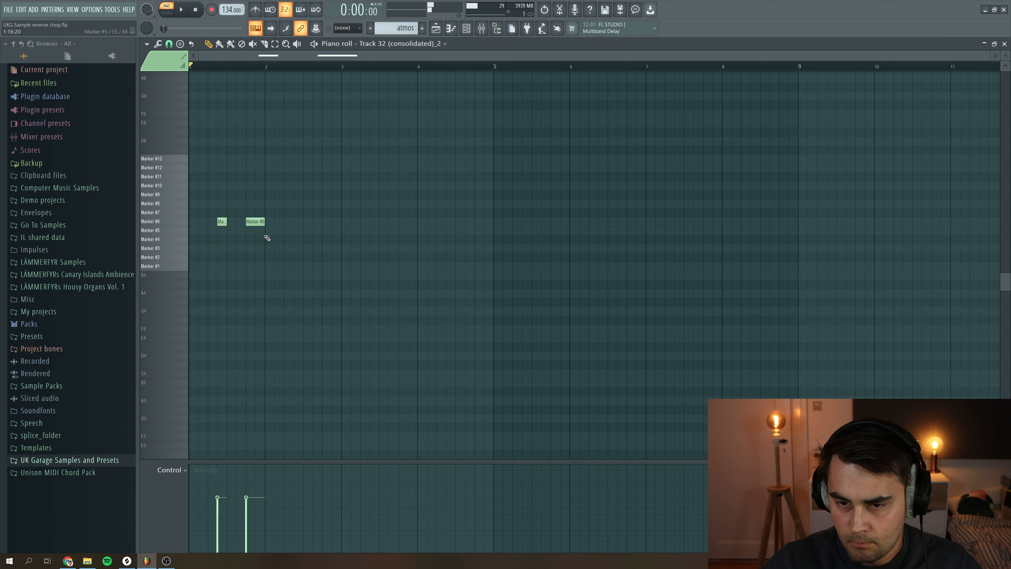
click(194, 177)
Add Marker #10 and Marker #8 notes to the first bar, previewing the pattern
key(space)
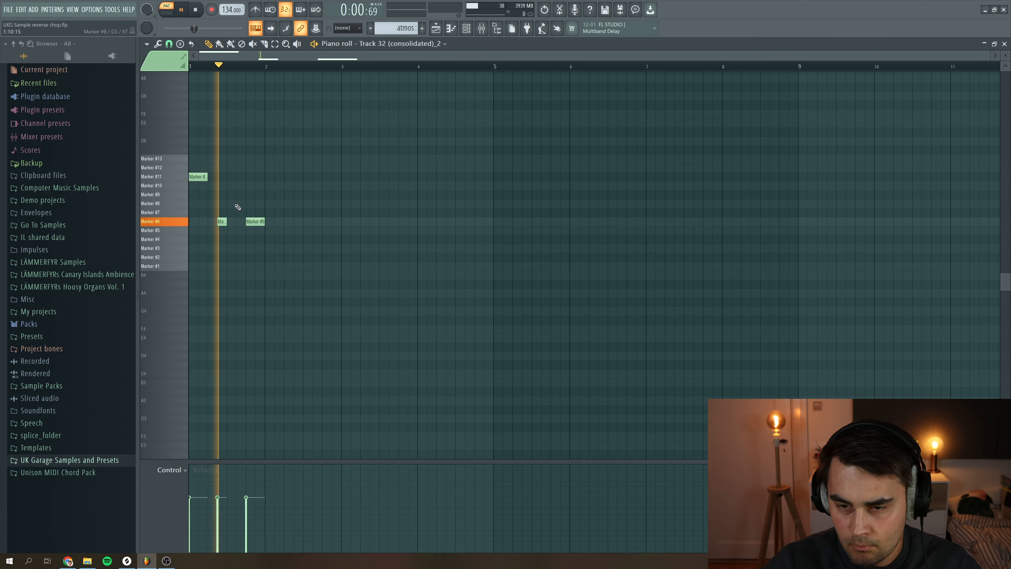
key(space)
click(210, 186)
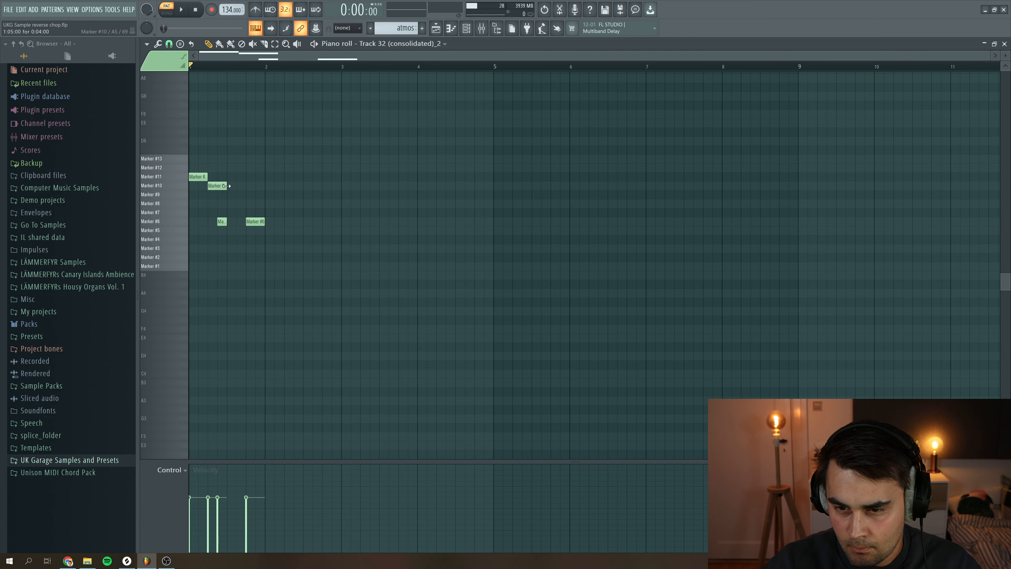
key(space)
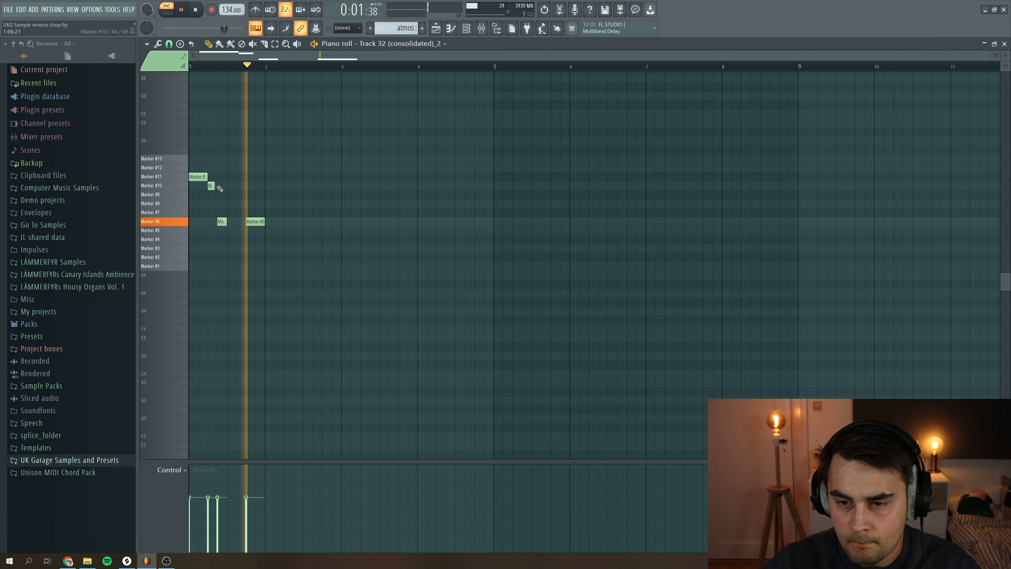
click(231, 203)
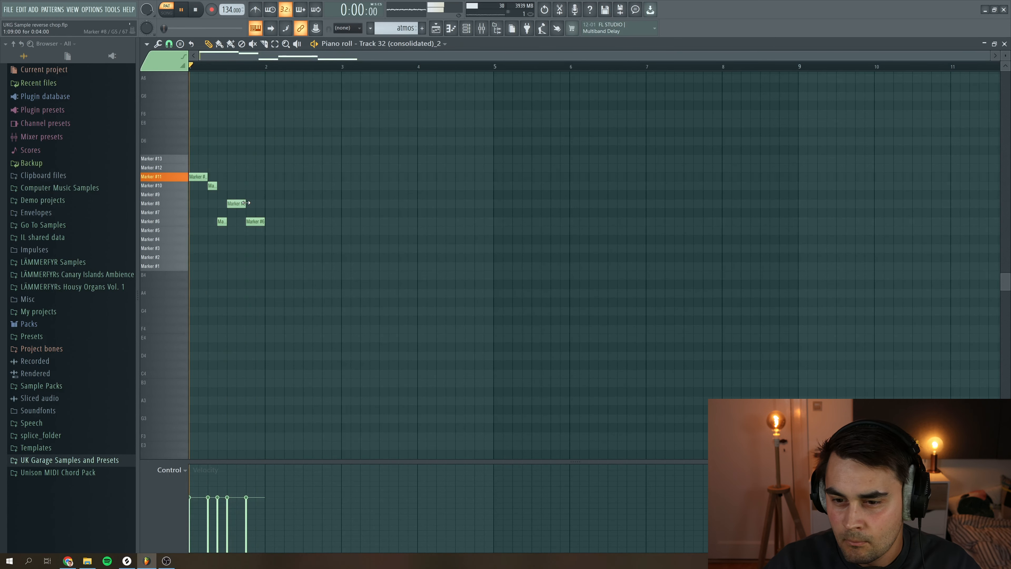
key(space)
Select the first bar's notes, duplicate them three times, and preview the pattern
drag(320, 278, 157, 167)
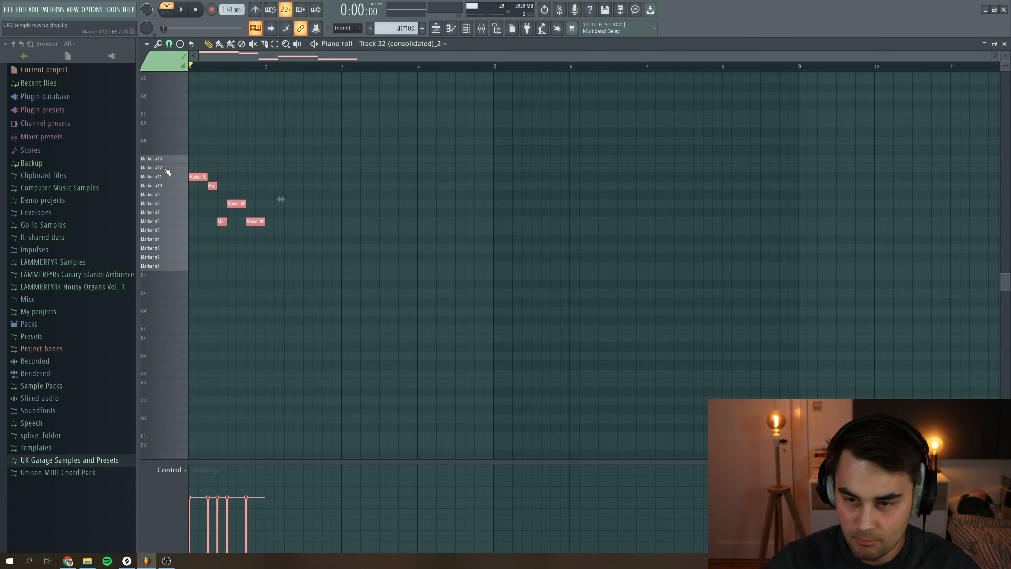
key(ctrl+b)
key(ctrl+b)
key(ctrl+b)
key(space)
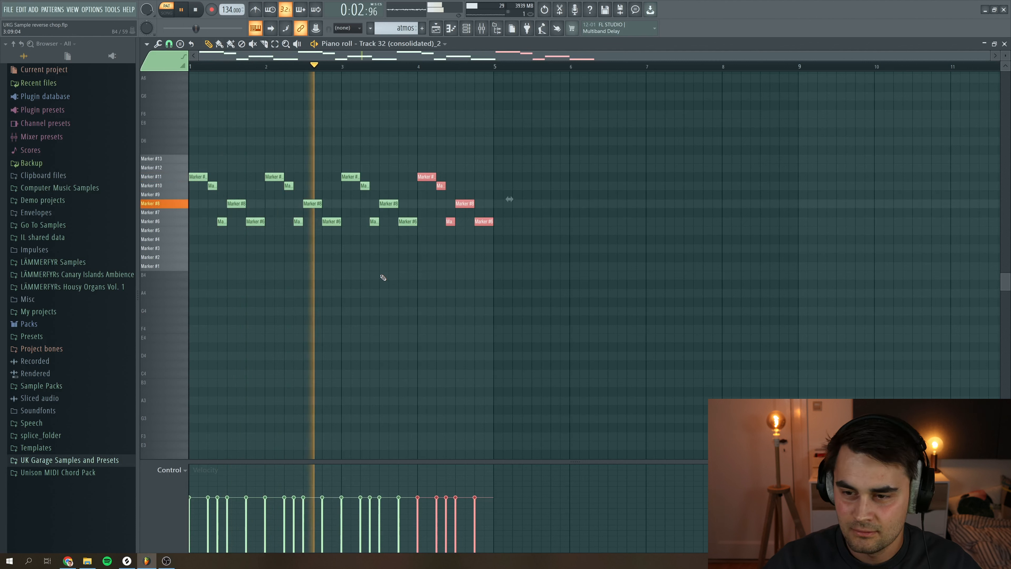
key(space)
key(space)
Move the third bar's first note to Marker #13 and the last note to Marker #5, then preview
key(space)
click(353, 159)
right_click(353, 160)
drag(350, 178, 351, 160)
drag(480, 220, 481, 230)
key(space)
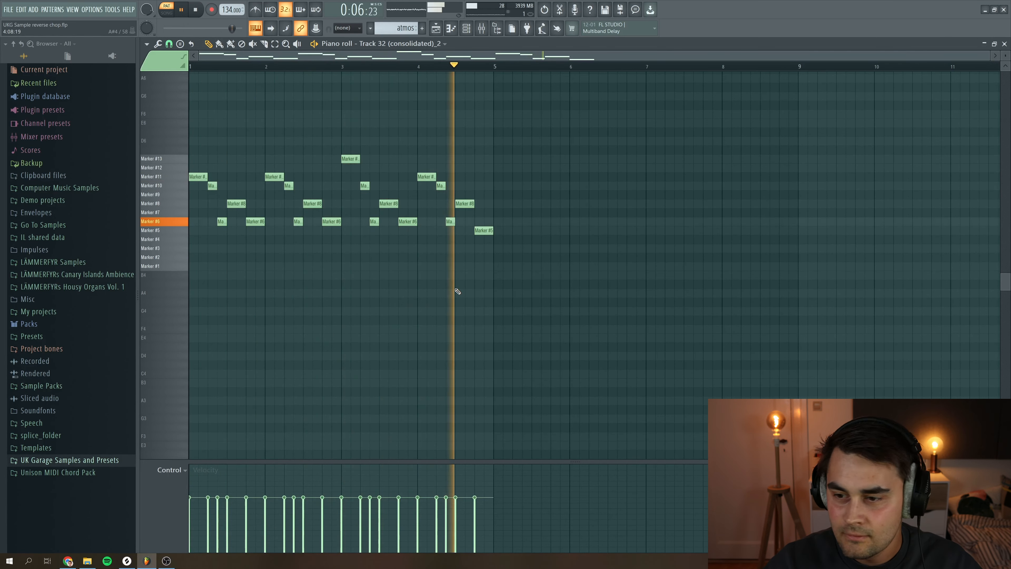
key(space)
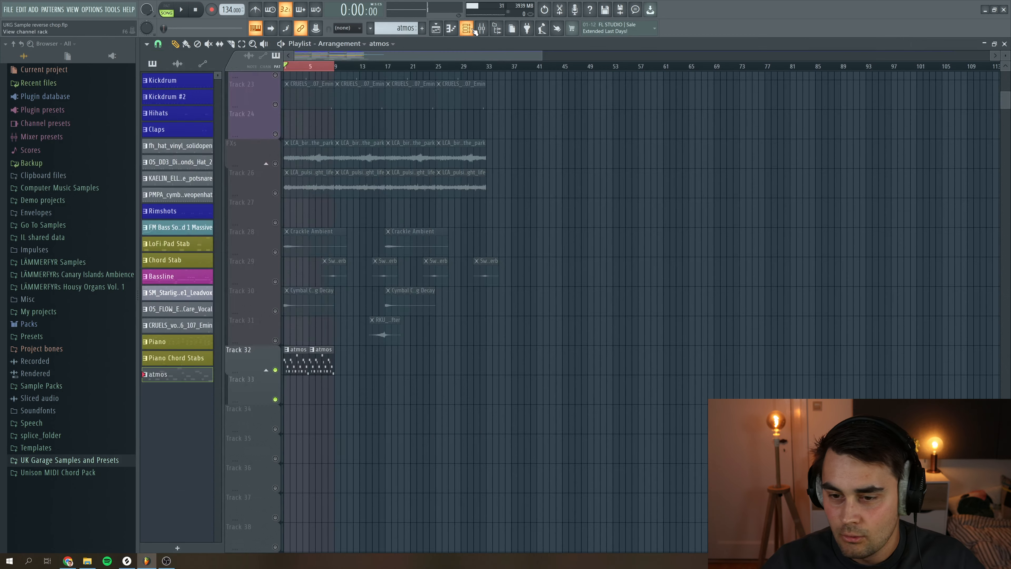
Route the Slicex channel to a free mixer track and add Fruity Reeverb 2 to that track
click(467, 29)
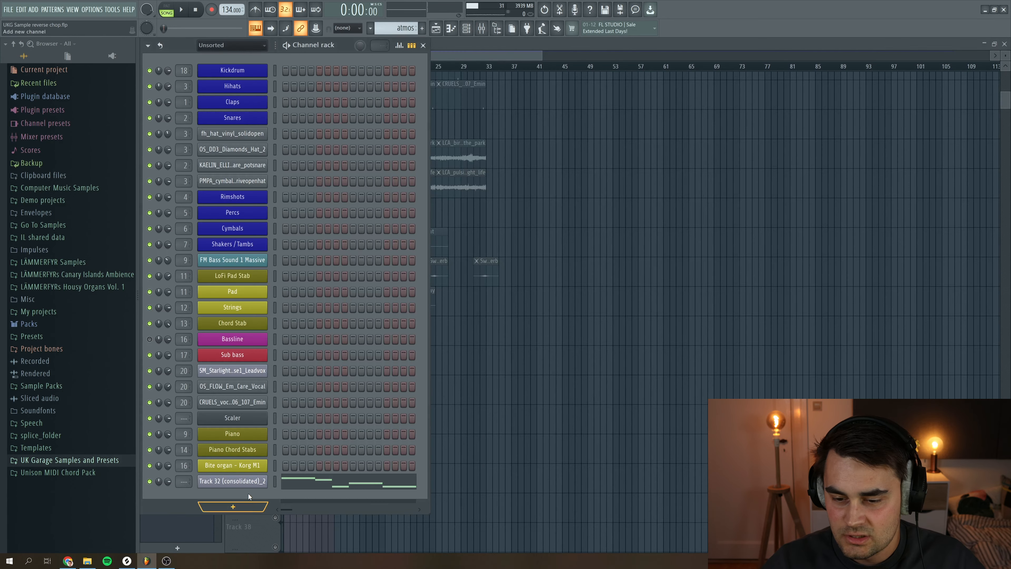
click(213, 482)
click(148, 67)
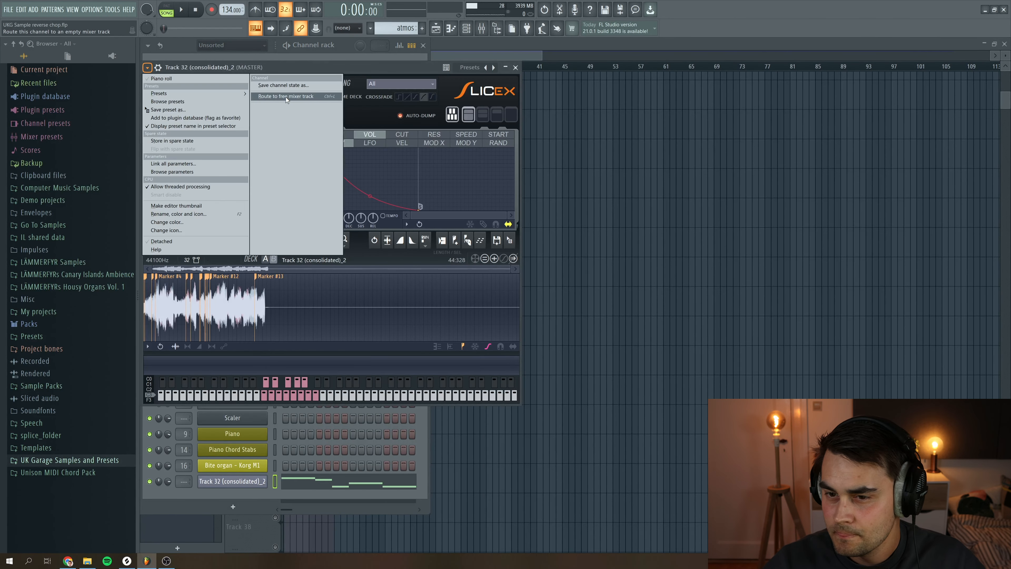
click(293, 98)
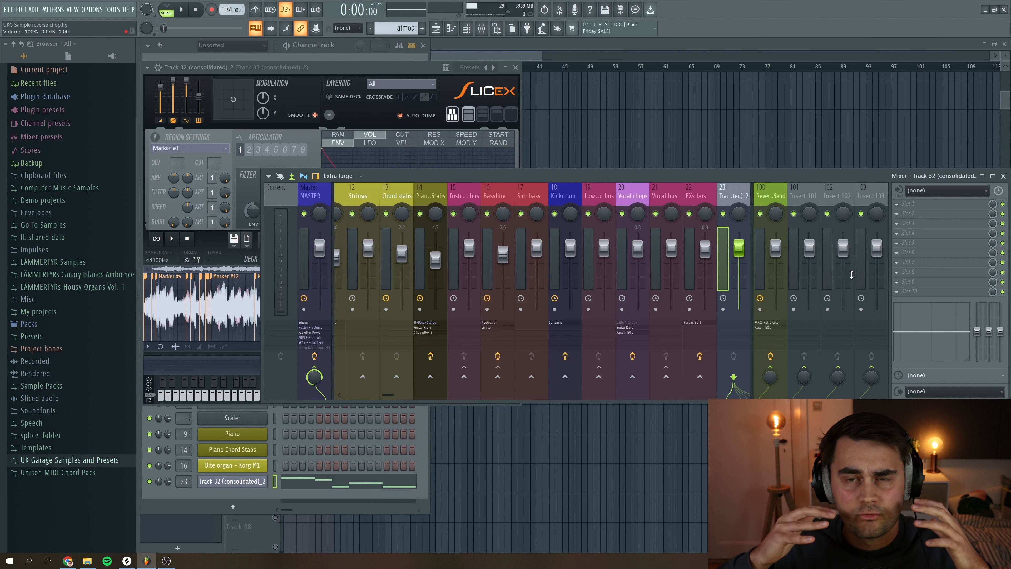
click(909, 214)
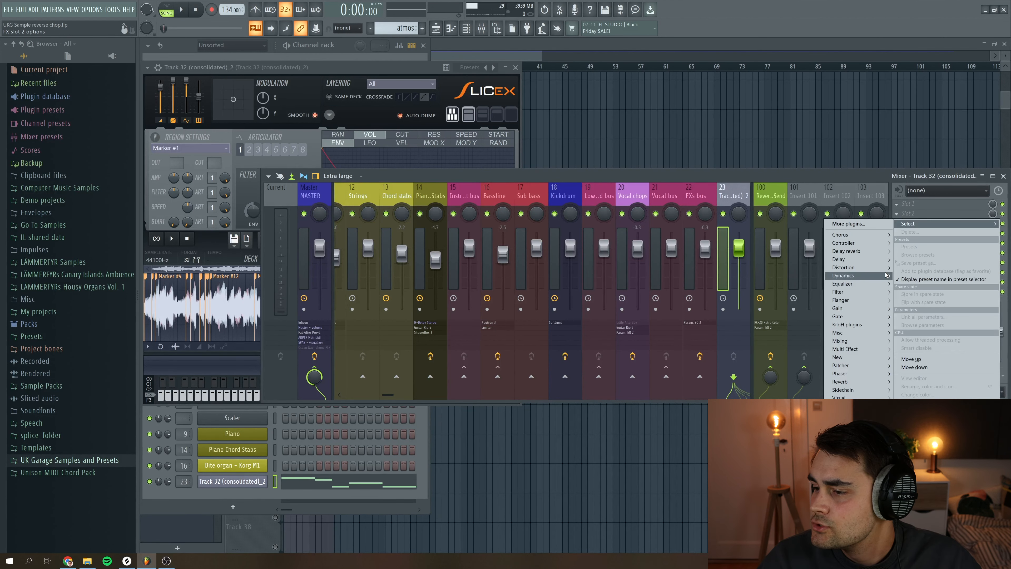
click(804, 285)
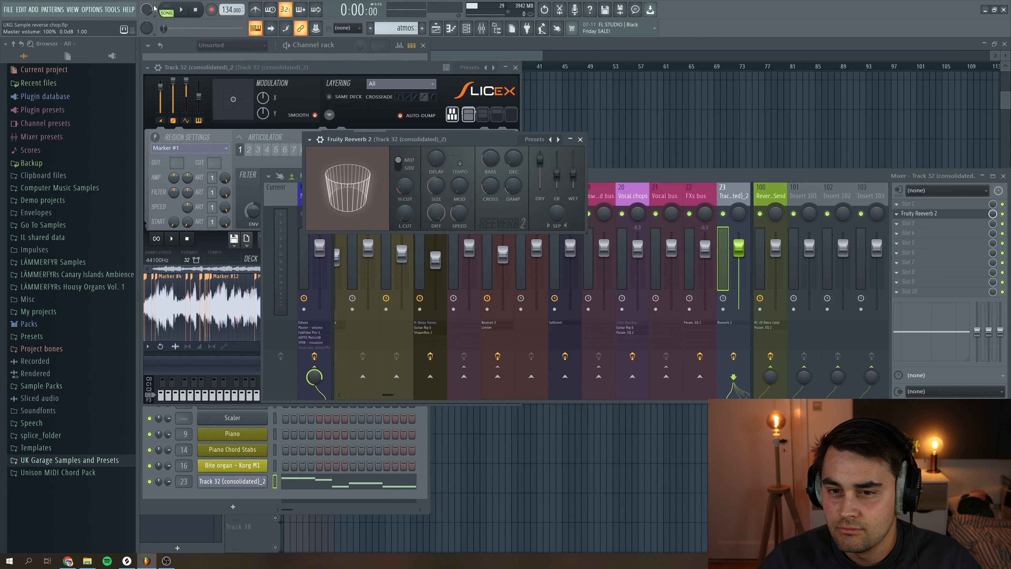
Set the Fruity Reeverb 2 dry level to 60% while previewing the pattern, then close the reverb
click(181, 9)
drag(476, 140, 484, 153)
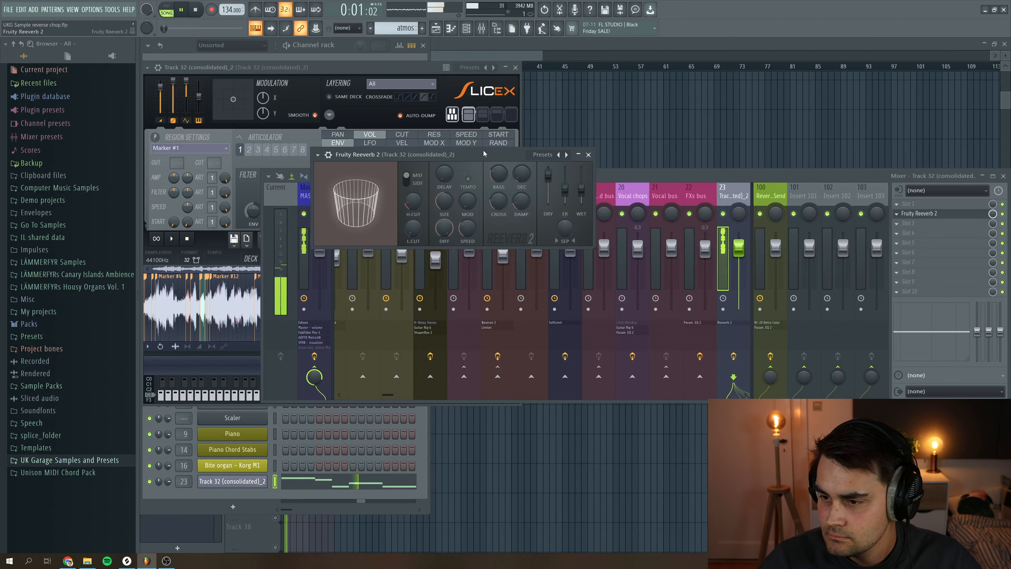
drag(548, 176, 583, 180)
key(space)
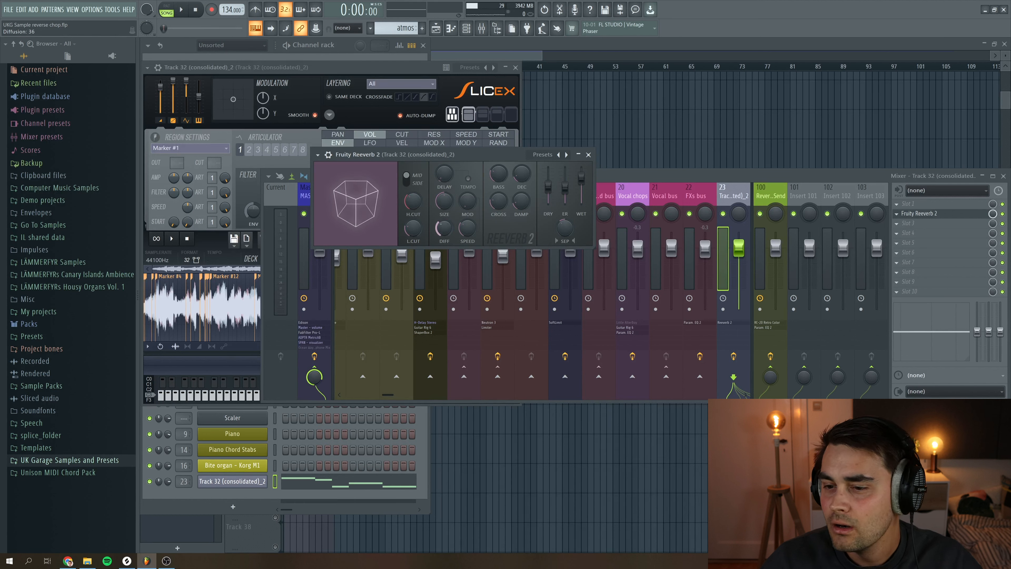
key(space)
key(space)
key(space)
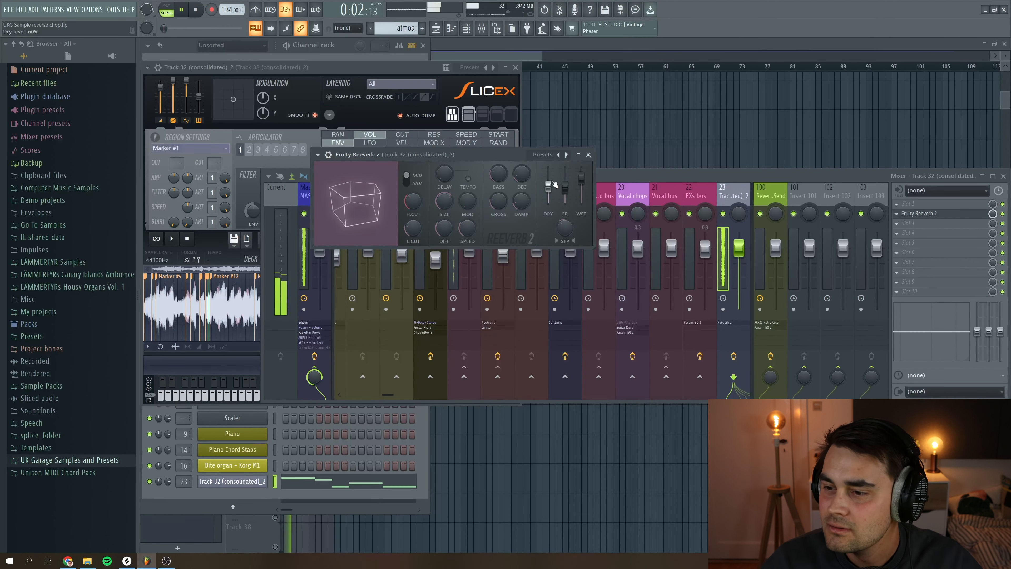
click(588, 154)
key(space)
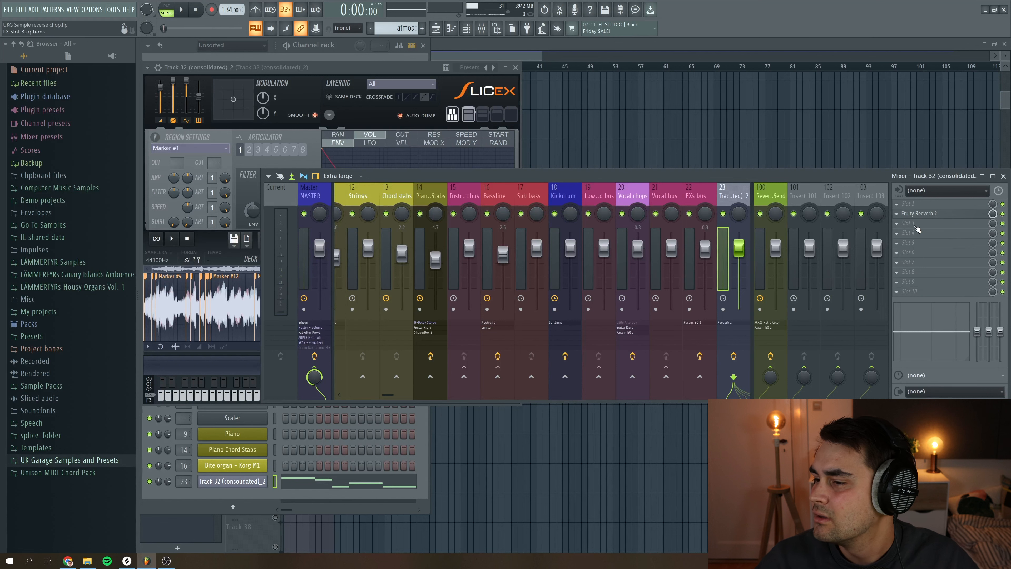
Add Fruity Delay 3 to the next mixer slot and lower its input wet level
click(901, 223)
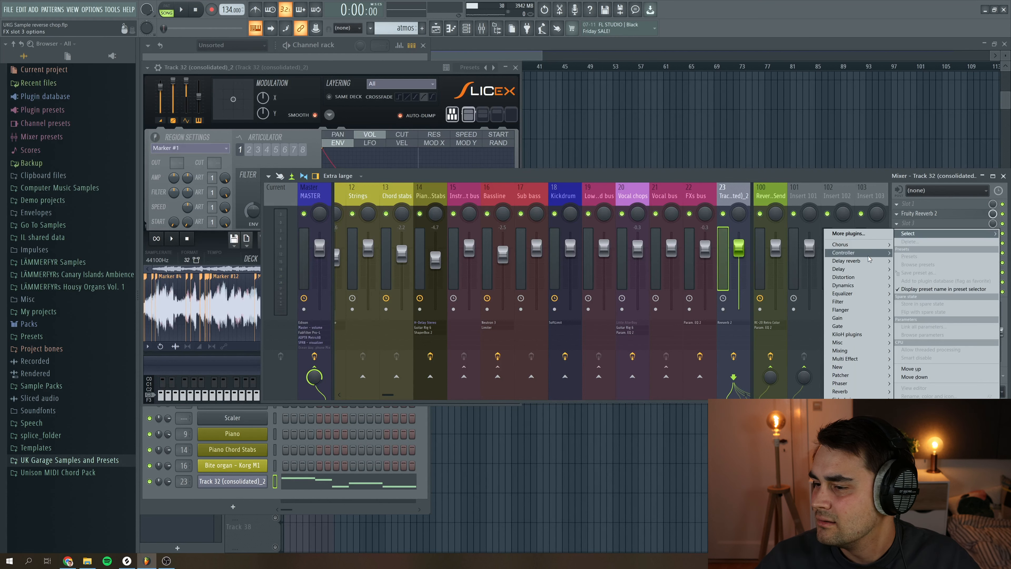
mouse_move(867, 263)
click(813, 277)
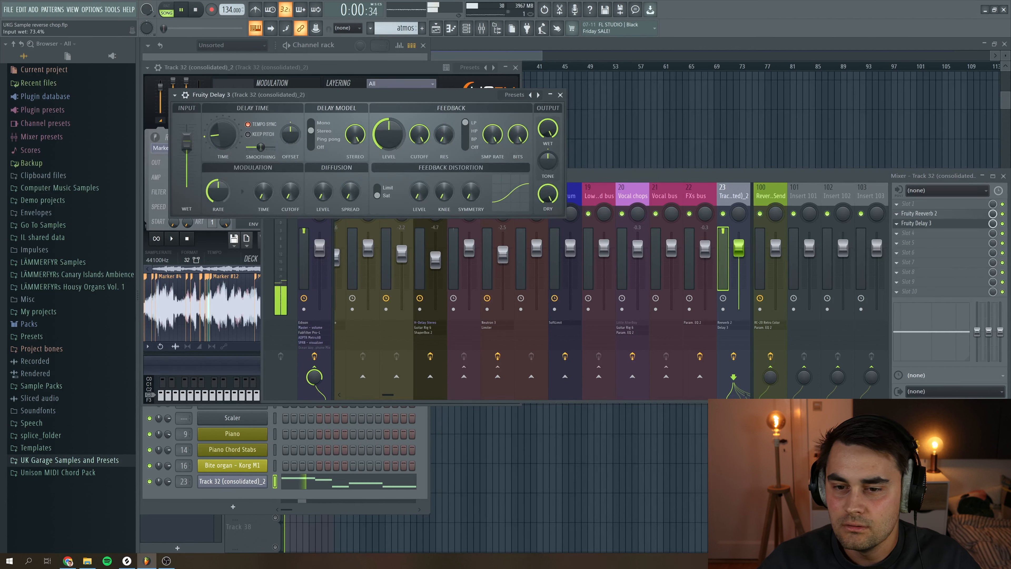
drag(187, 140, 186, 160)
key(space)
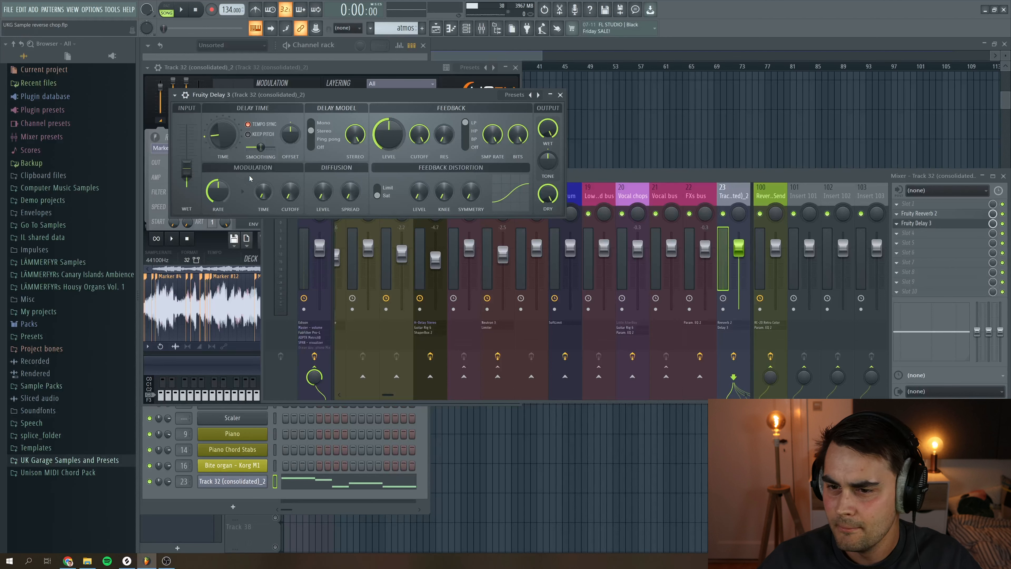
Set the delay's feedback level to 62.5% while previewing, then close the delay
key(space)
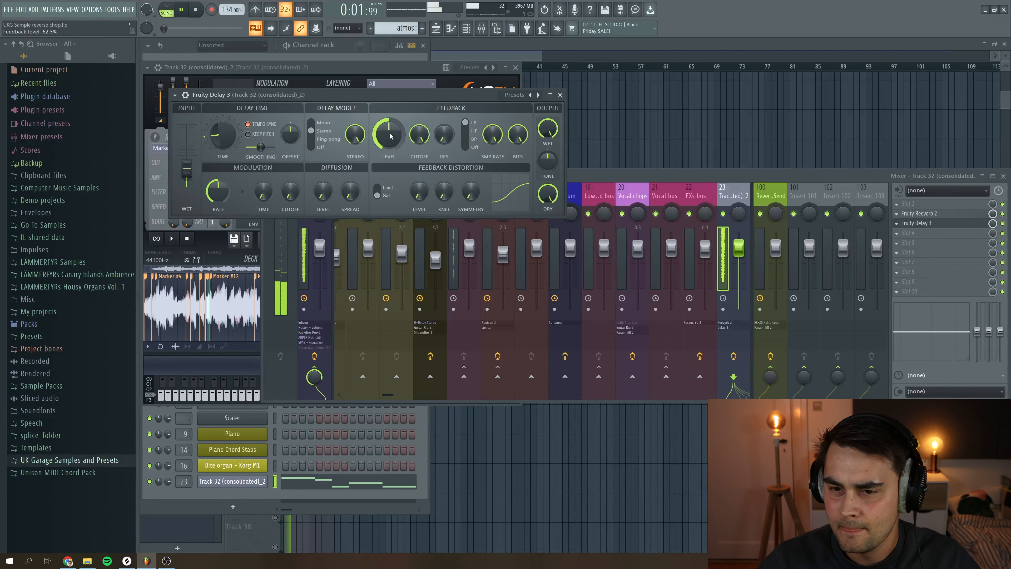
drag(391, 136, 390, 137)
key(space)
key(space)
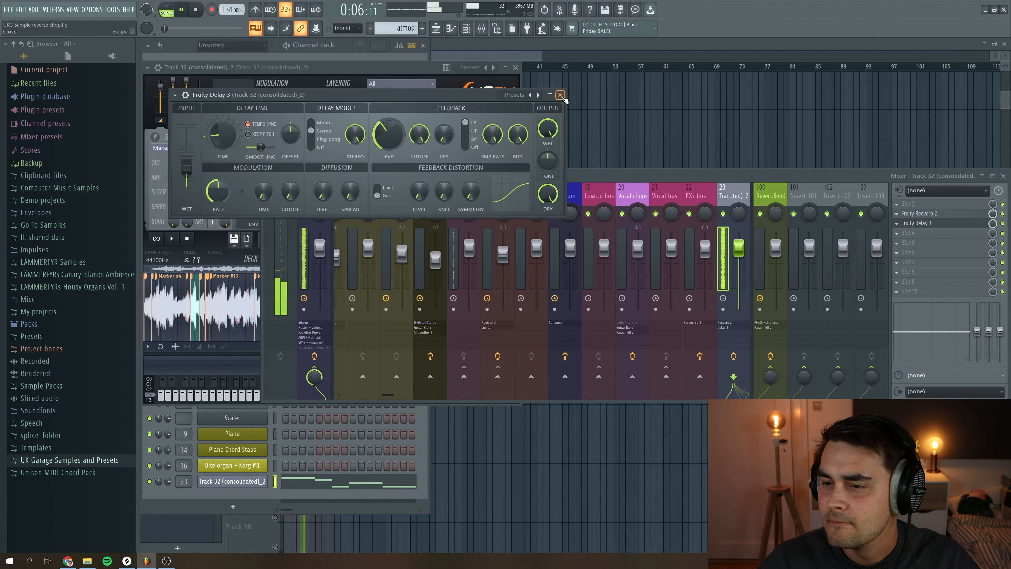
click(561, 96)
key(space)
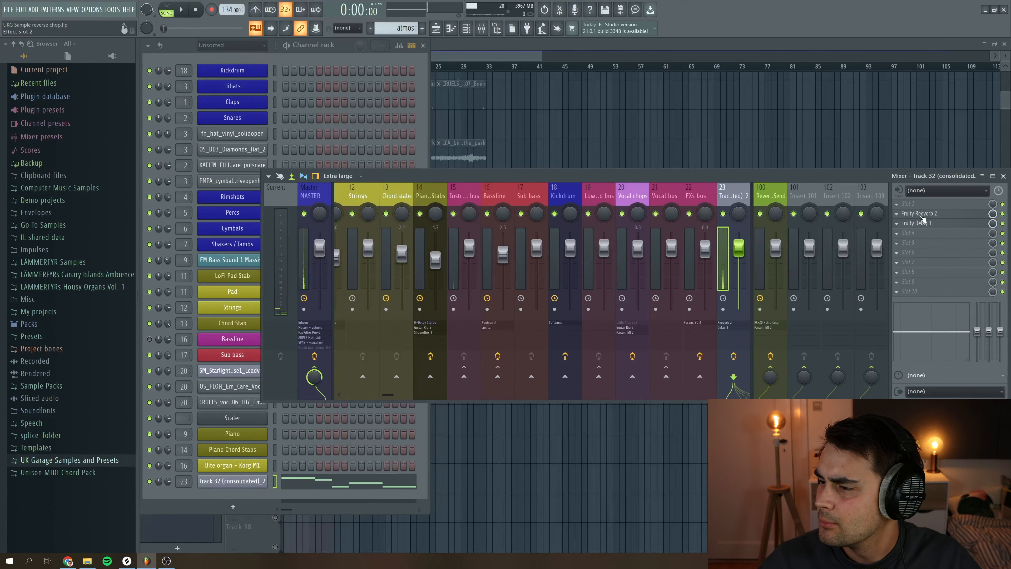
Move the reverb up one slot and add Fruity Parametric EQ 2 below the delay
drag(922, 216, 921, 205)
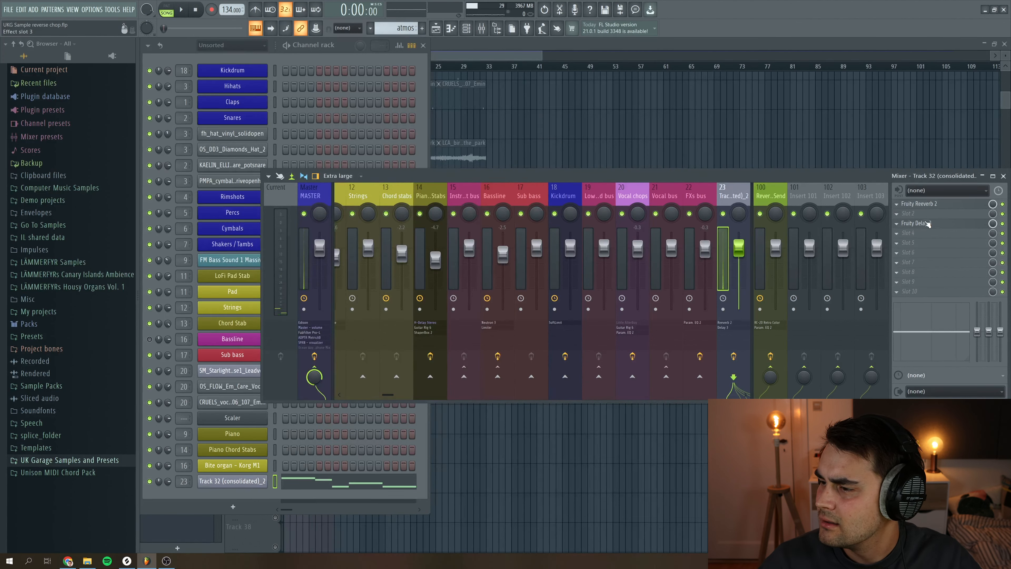
click(899, 226)
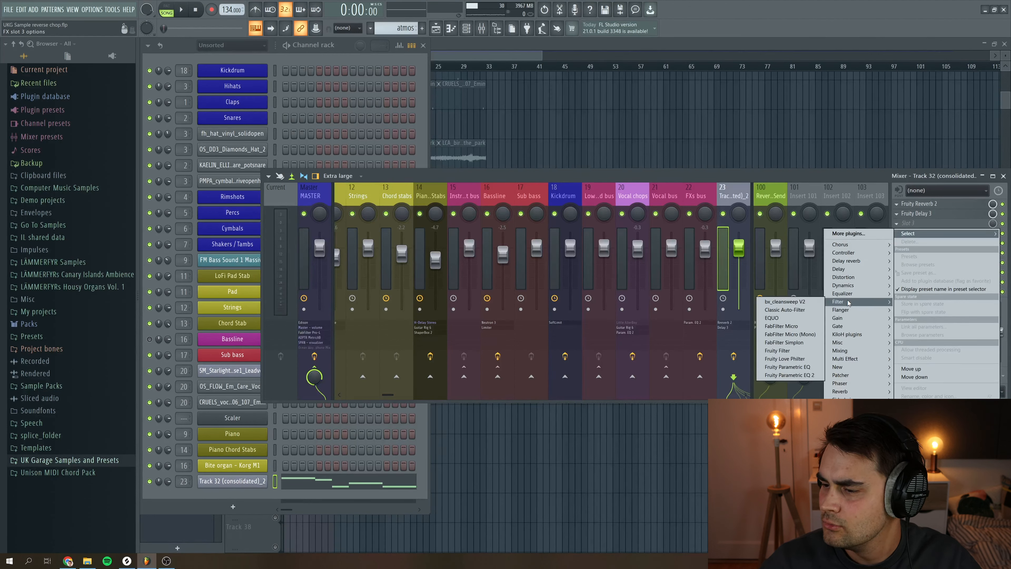
click(794, 368)
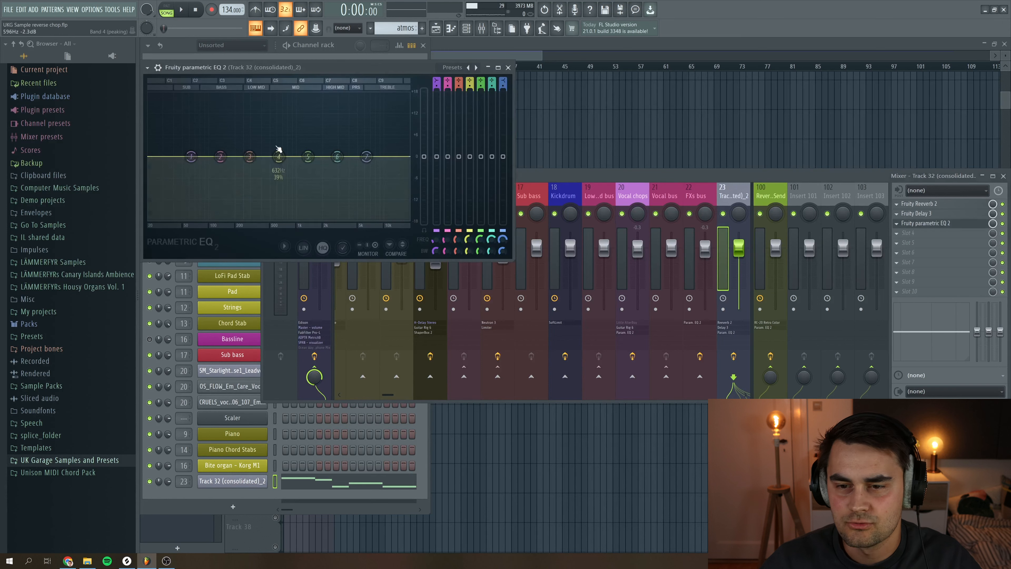
Load the EQ's 20Hz + 10kHz cut preset, raise the low cut and lower the high cut, preview, and close
drag(250, 68, 312, 79)
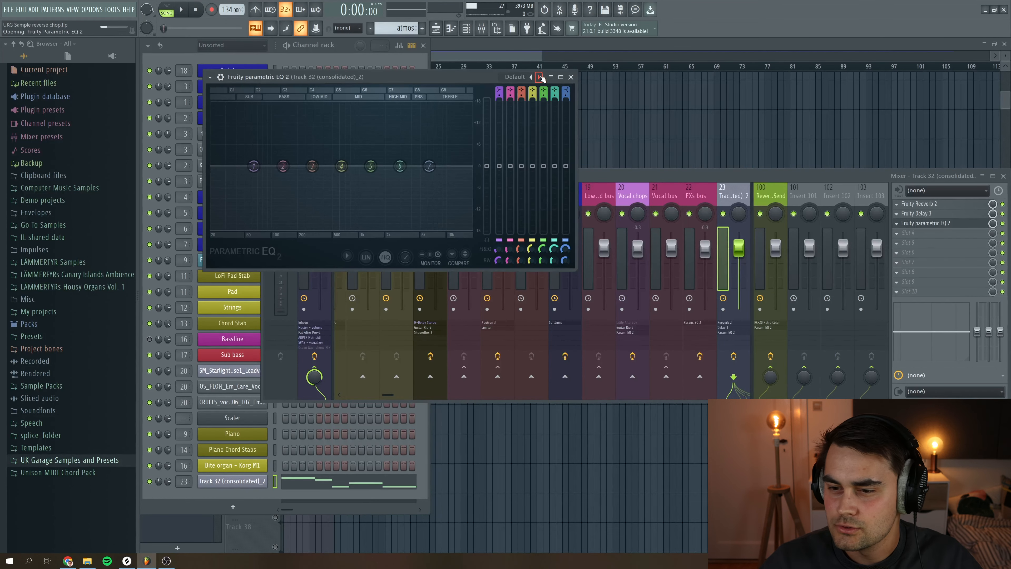
click(540, 77)
key(space)
drag(211, 166, 318, 174)
drag(465, 167, 432, 165)
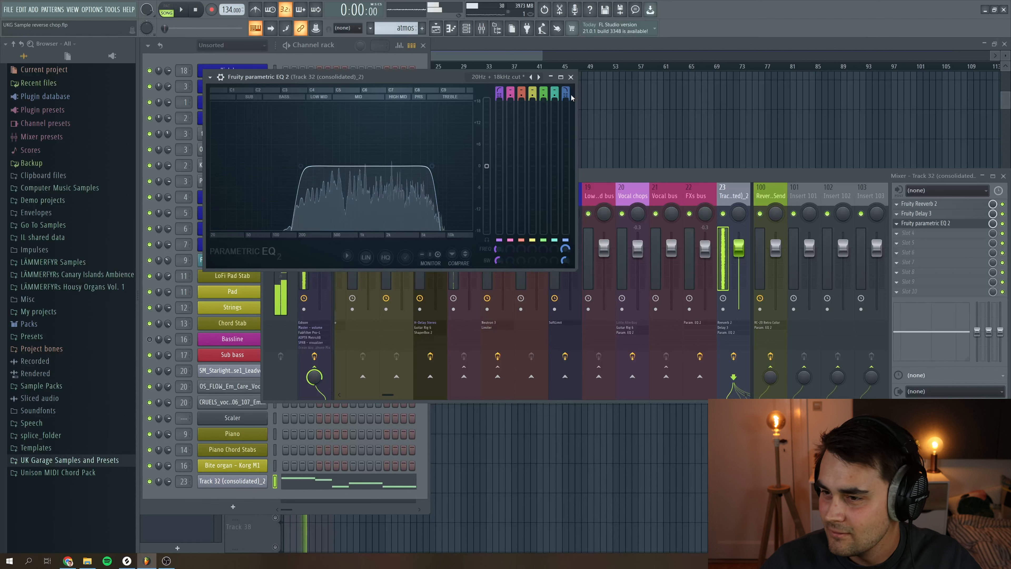
key(space)
click(570, 77)
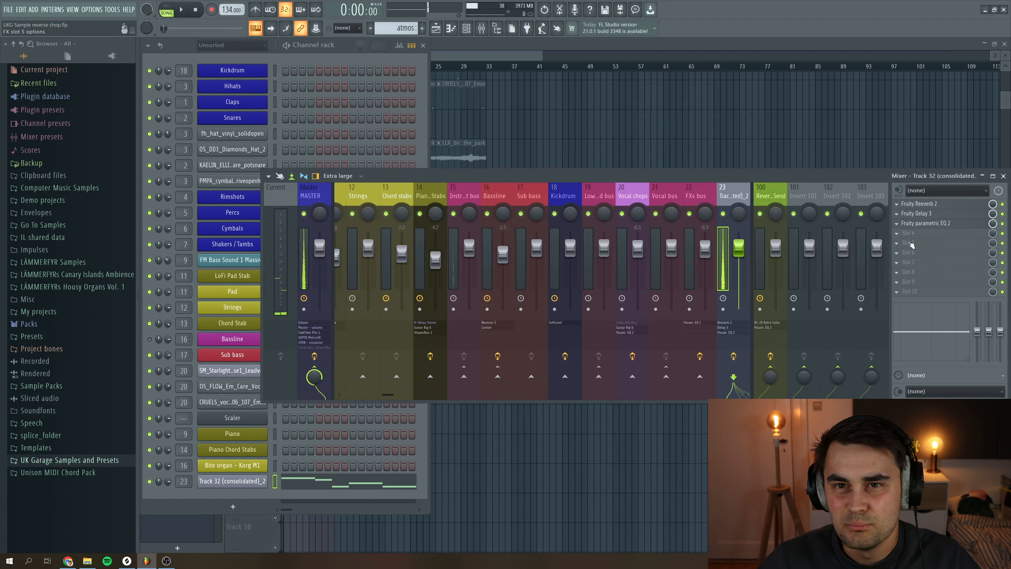
Add Fruity PanOMatic to the next mixer slot, preview it, and close the plugin
click(903, 233)
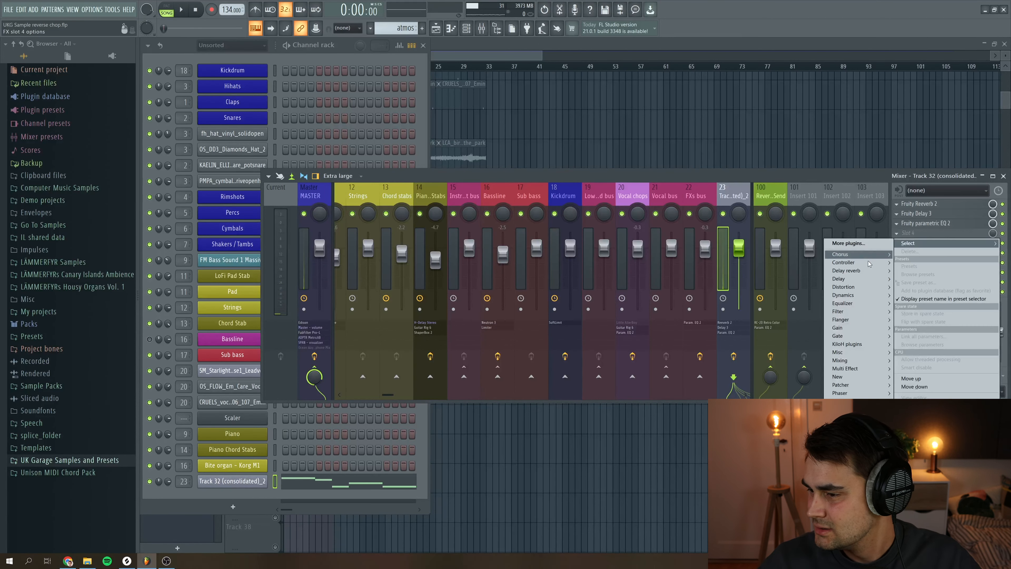
click(923, 331)
drag(244, 105, 321, 111)
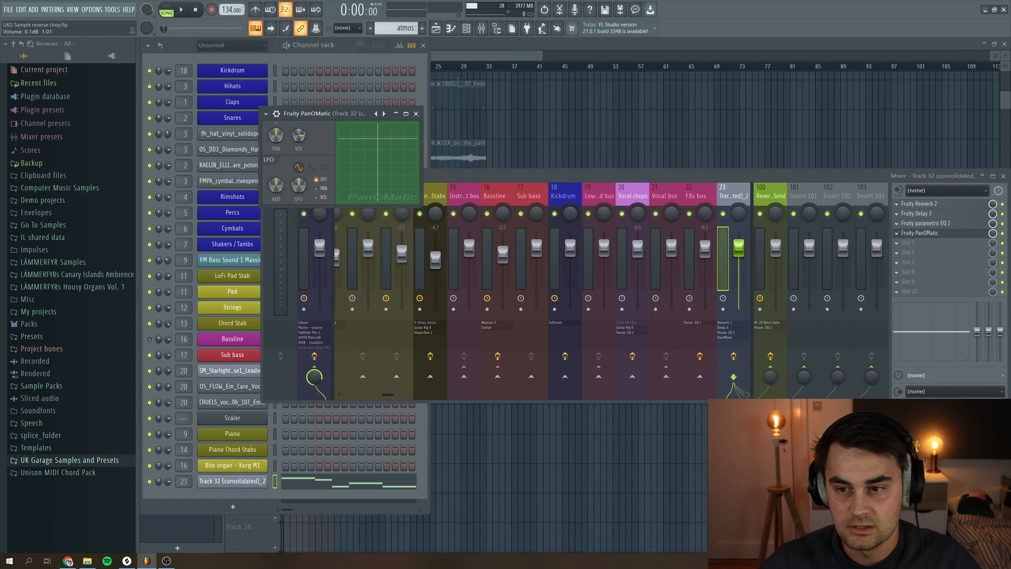
key(space)
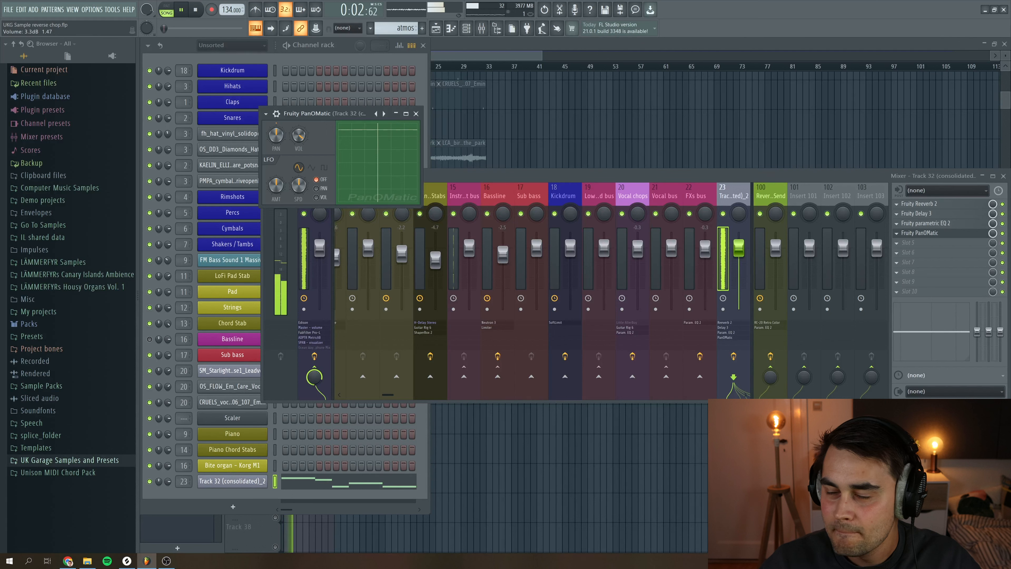
click(416, 113)
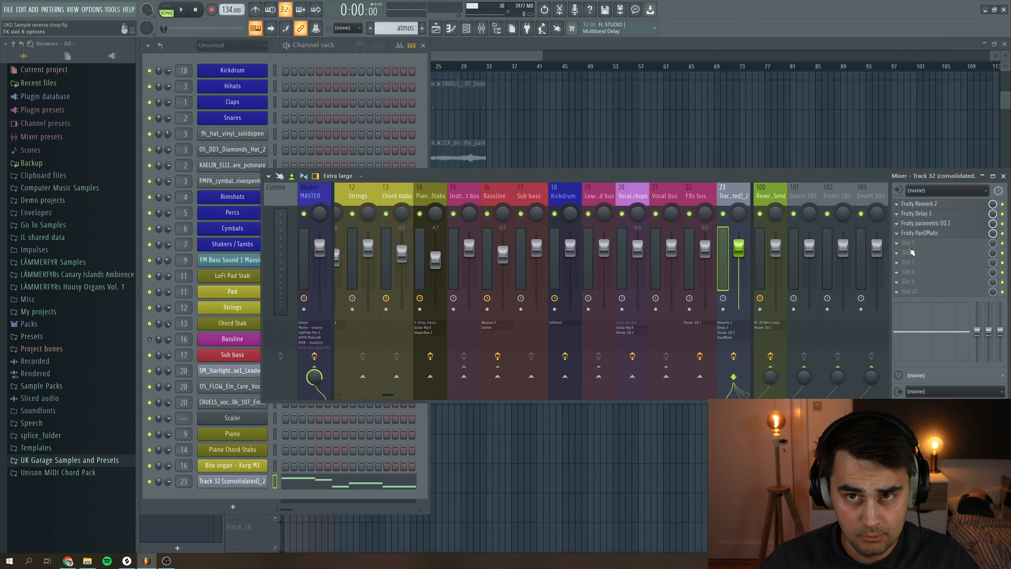
Add ShaperBox 2 to the next slot with the Volume Sidechain shaper and preview the result
click(906, 243)
mouse_move(856, 381)
click(781, 427)
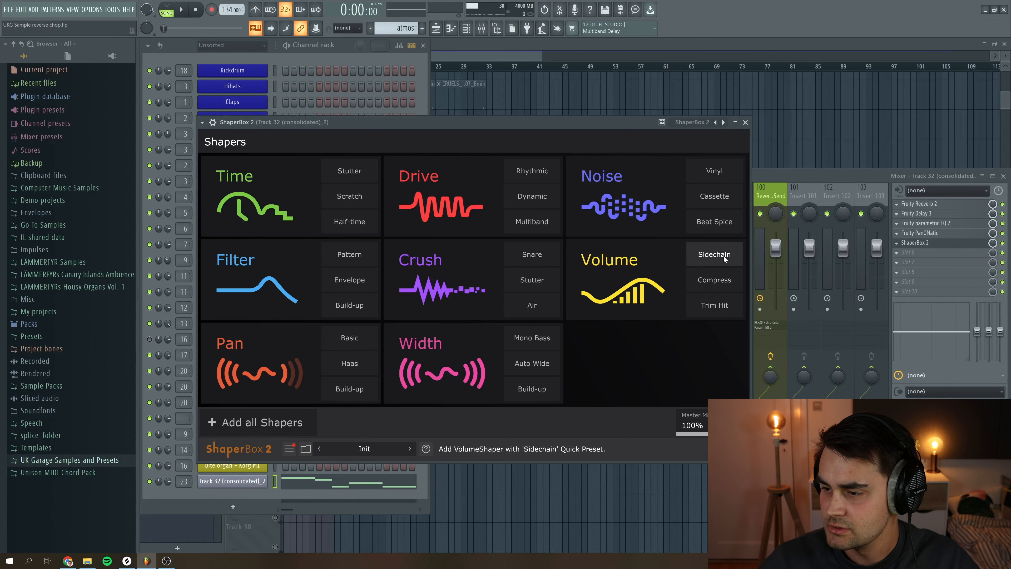
click(717, 254)
click(183, 10)
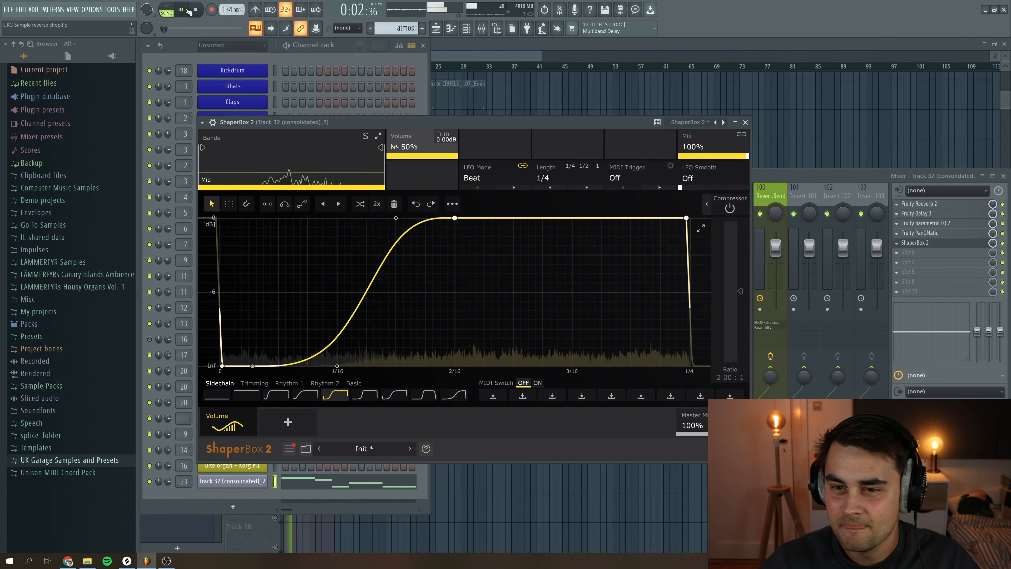
click(196, 11)
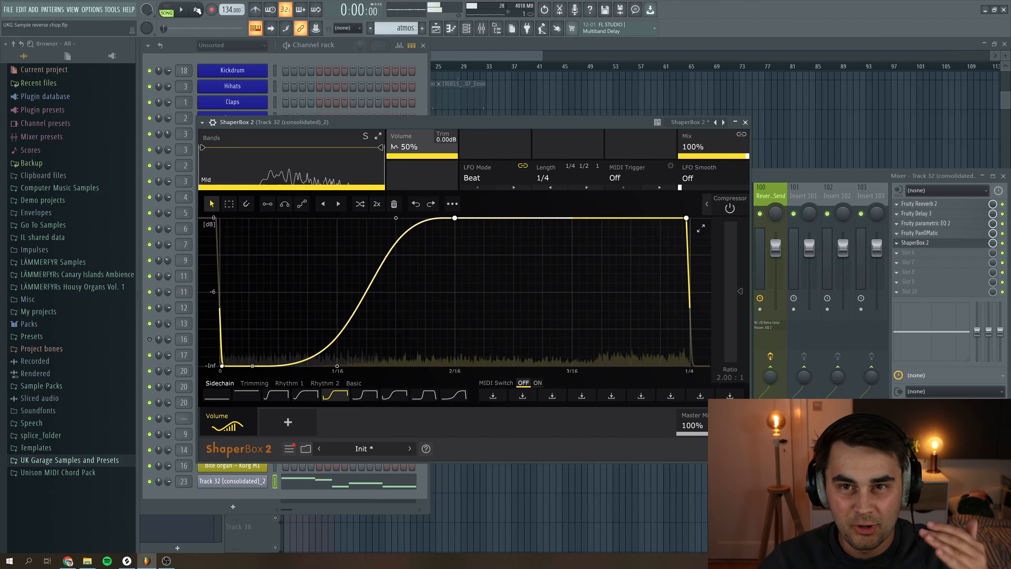
Select the first 32 bars of the playlist arrangement and play them
click(565, 43)
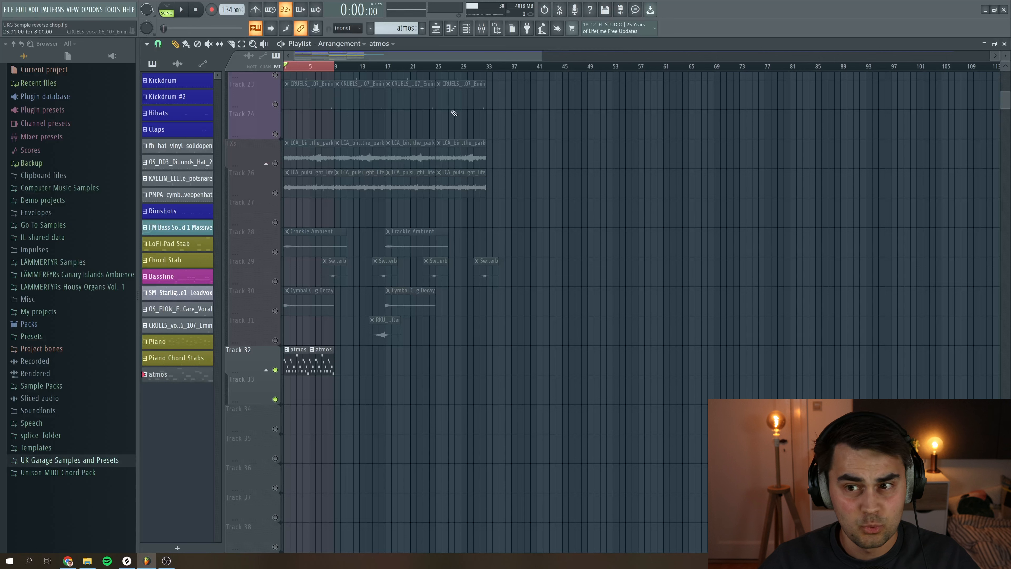
drag(338, 69, 490, 72)
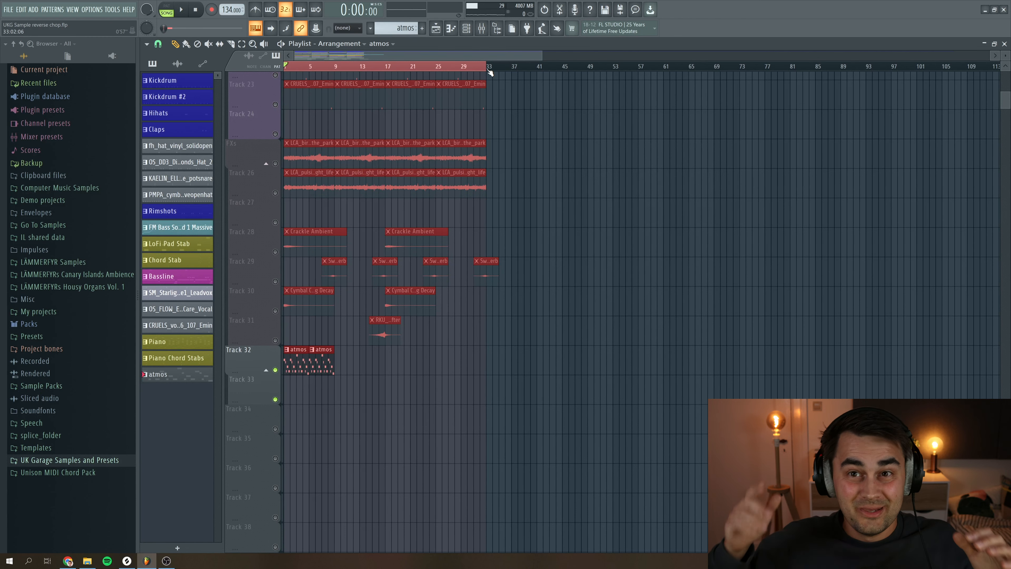
key(space)
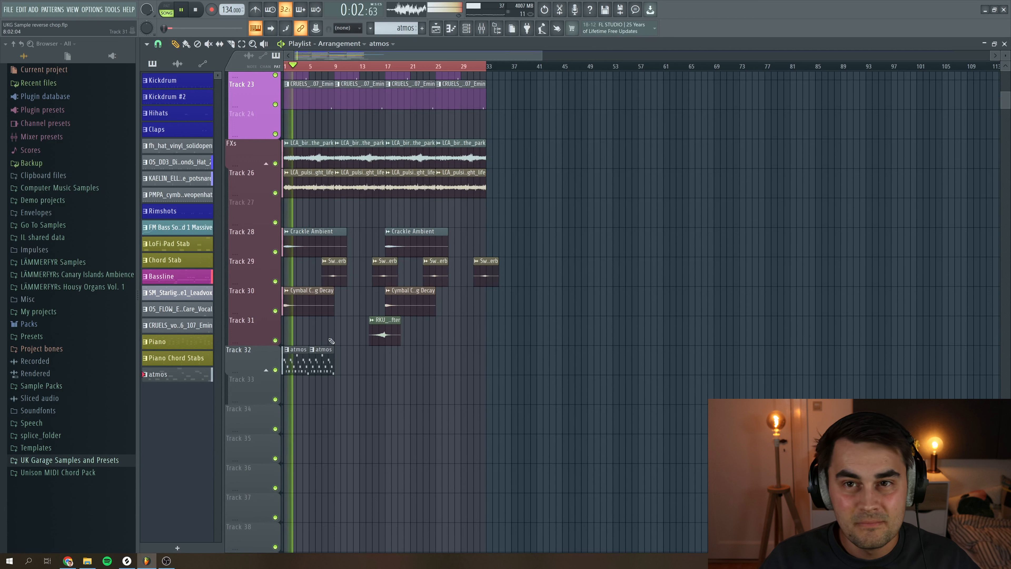
Mute and unmute Track 32 during playback to compare the arrangement with and without the chop
click(275, 370)
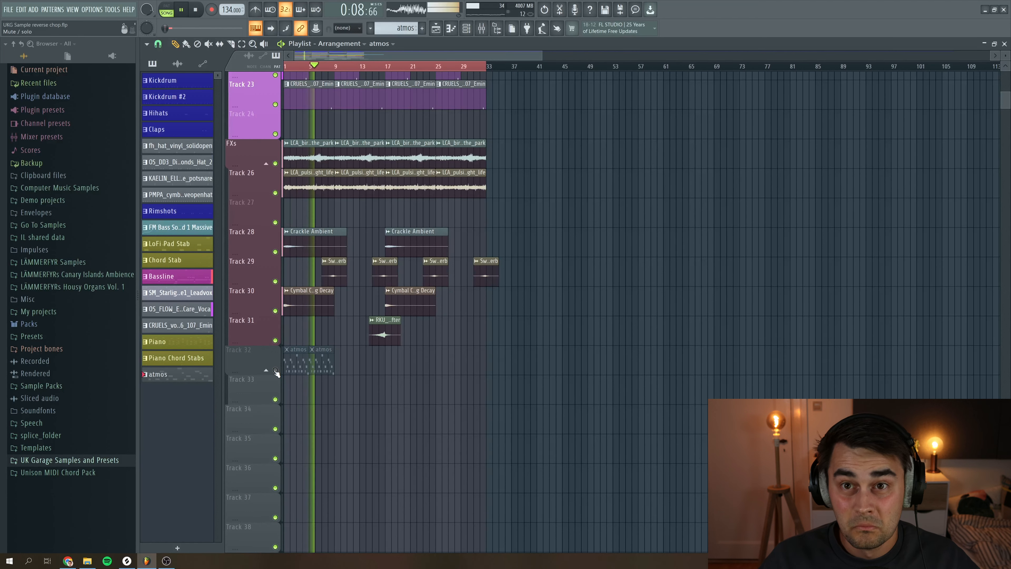
key(space)
click(275, 370)
key(space)
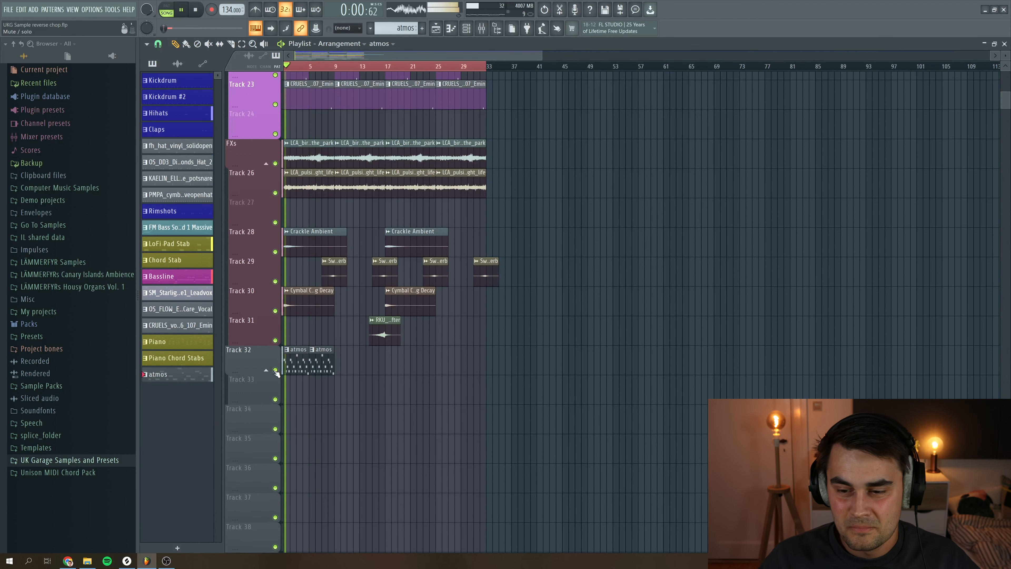
Lower the chop's mixer track volume to about 89% while previewing the arrangement
key(F9)
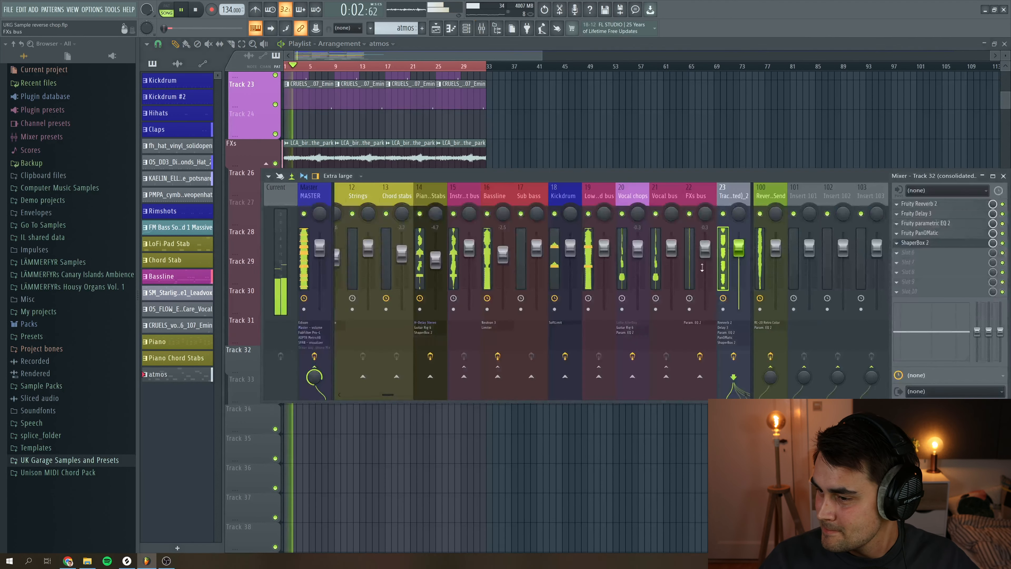
drag(739, 249, 744, 257)
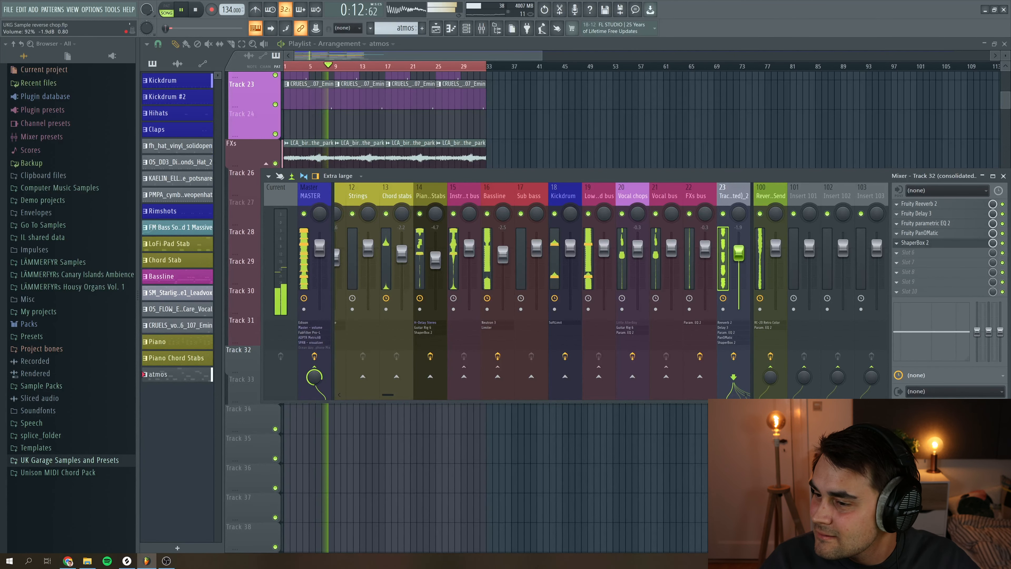
key(space)
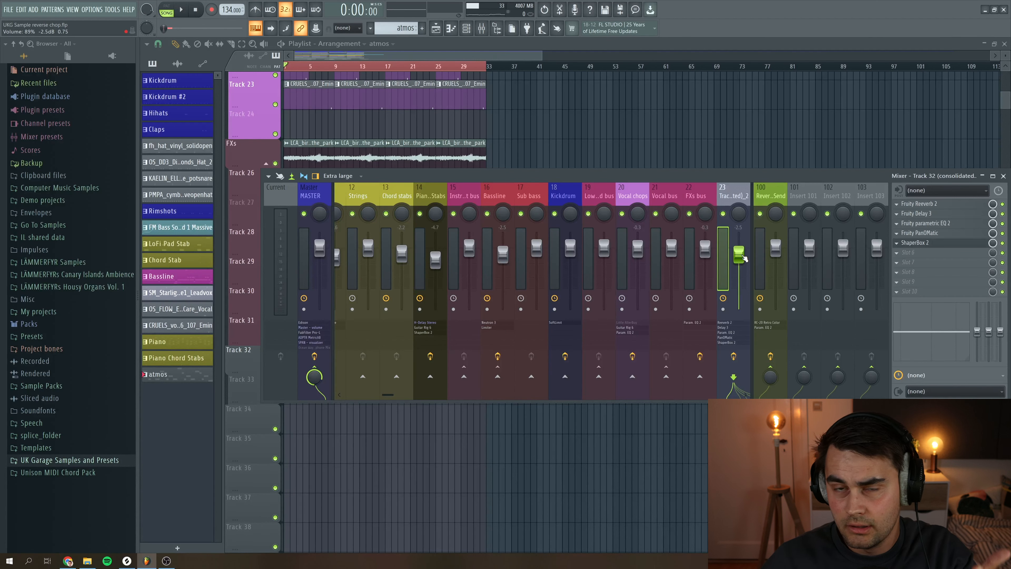
key(space)
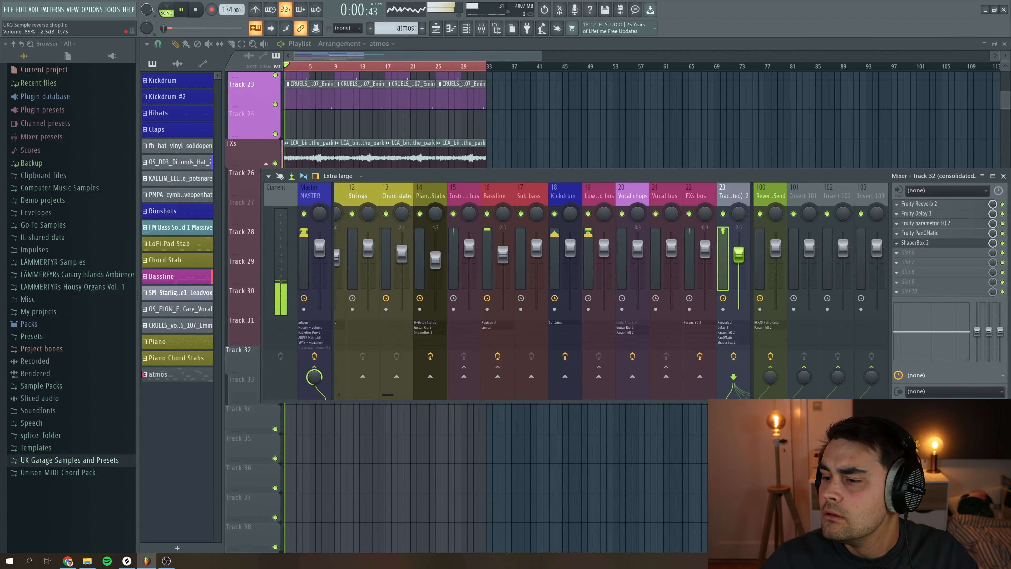
drag(744, 257, 743, 258)
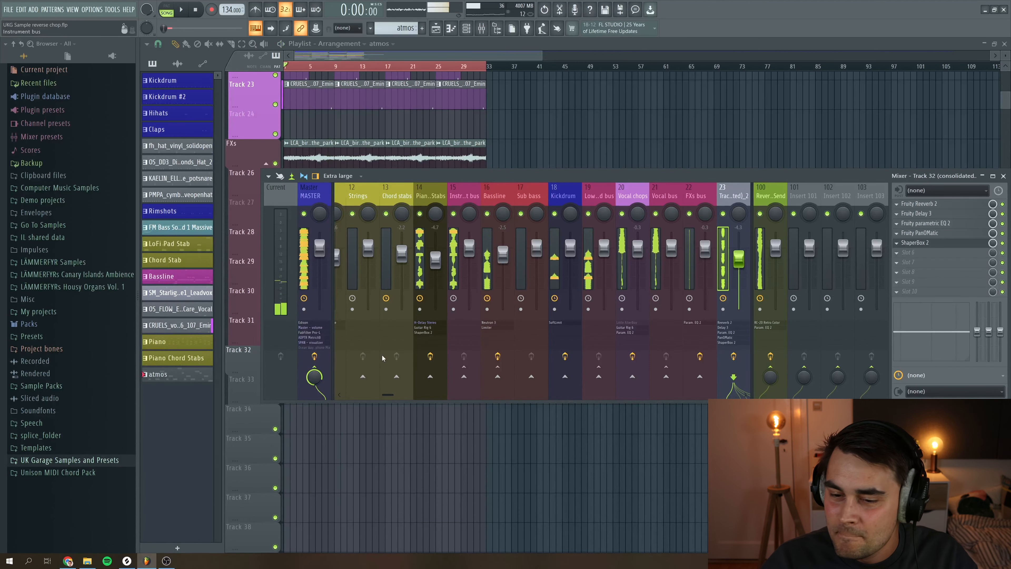
Close the mixer, play the arrangement, and mute Track 32
key(F9)
key(space)
scroll(243, 363, up, 3)
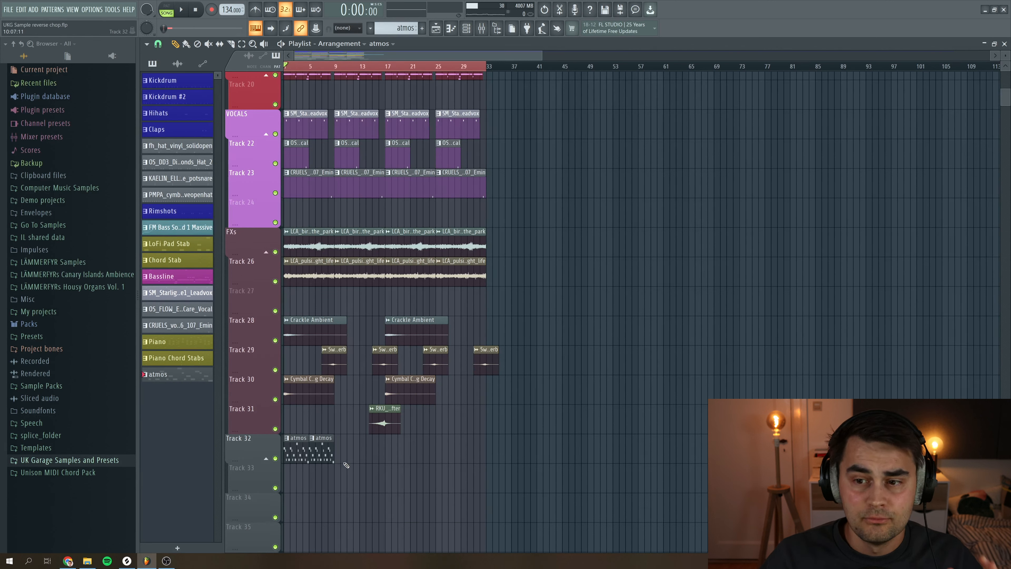
click(275, 458)
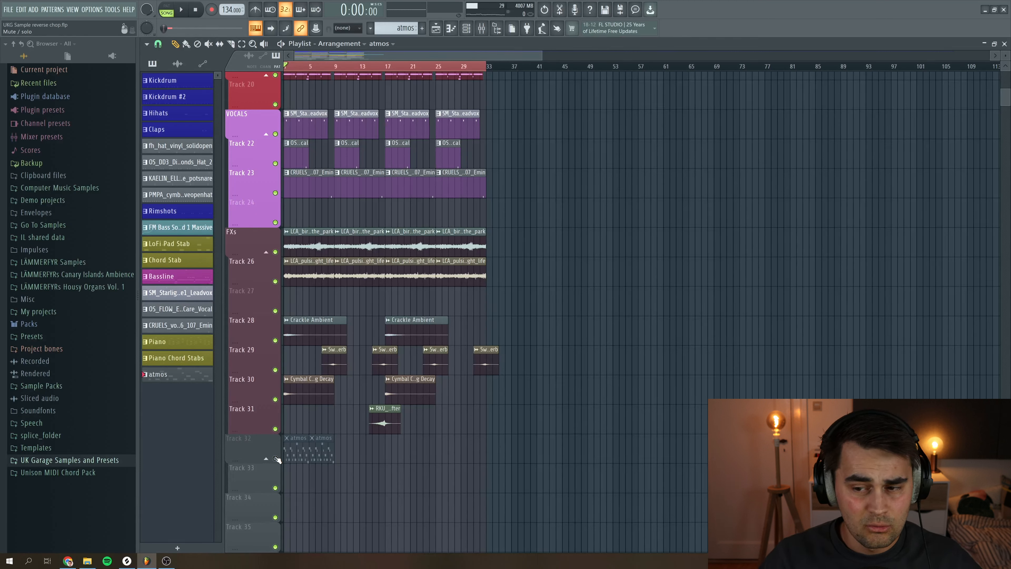
Play back the arrangement to preview it with the chop track in context
key(space)
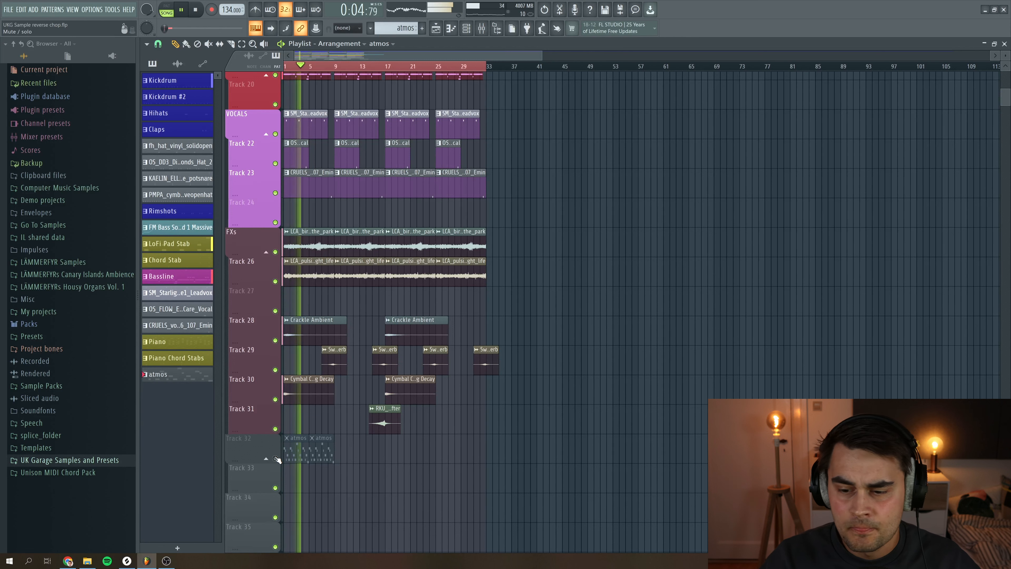
key(space)
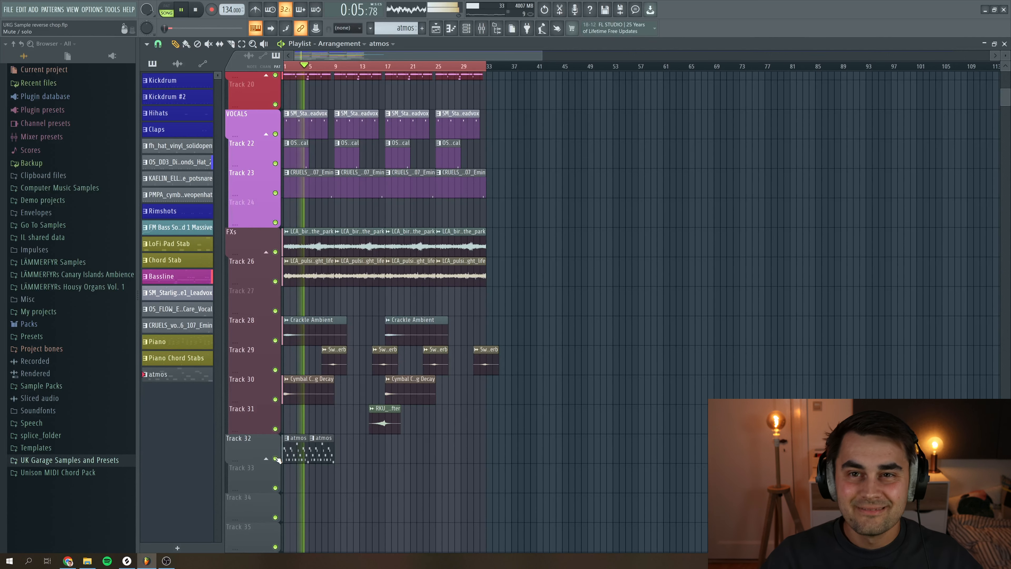
key(space)
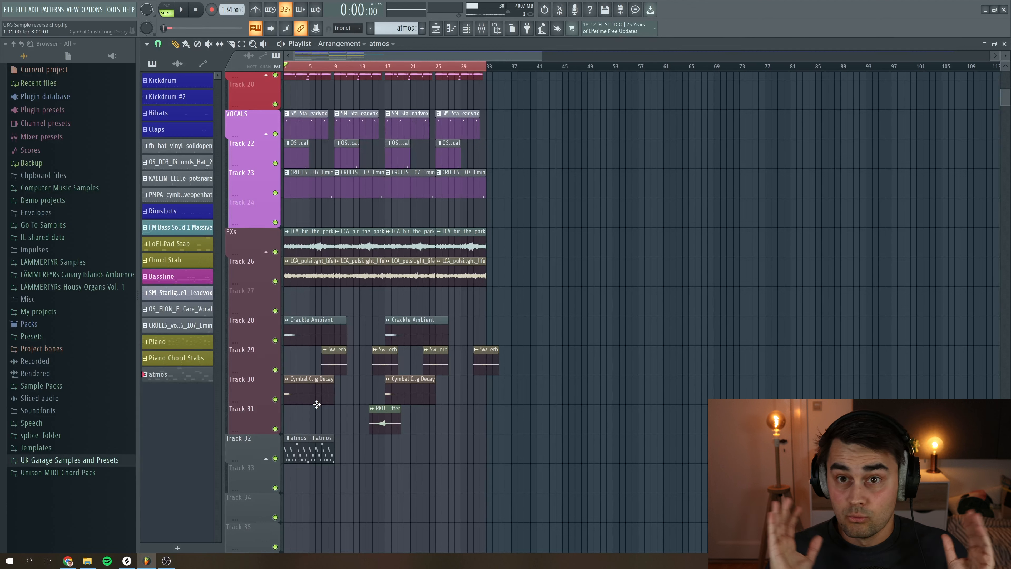
Consolidate Track 32 into a single audio clip and play it back in the arrangement
click(257, 448)
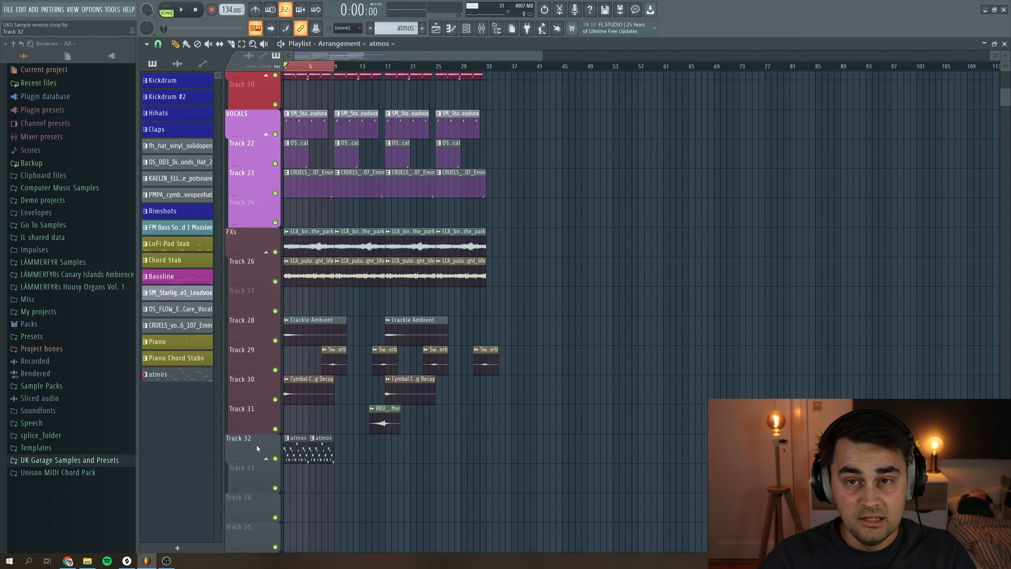
right_click(257, 449)
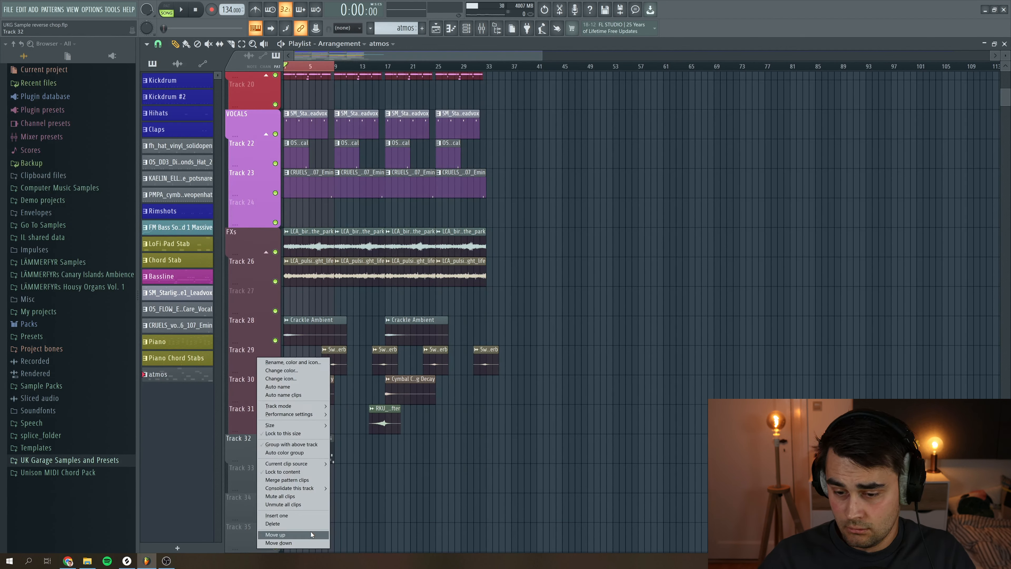
mouse_move(314, 489)
click(355, 488)
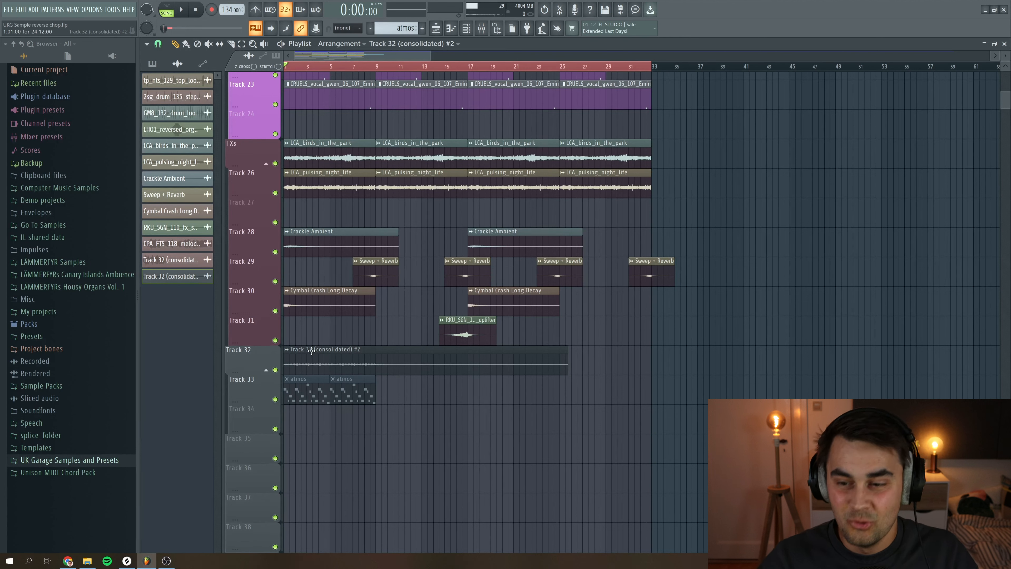
key(space)
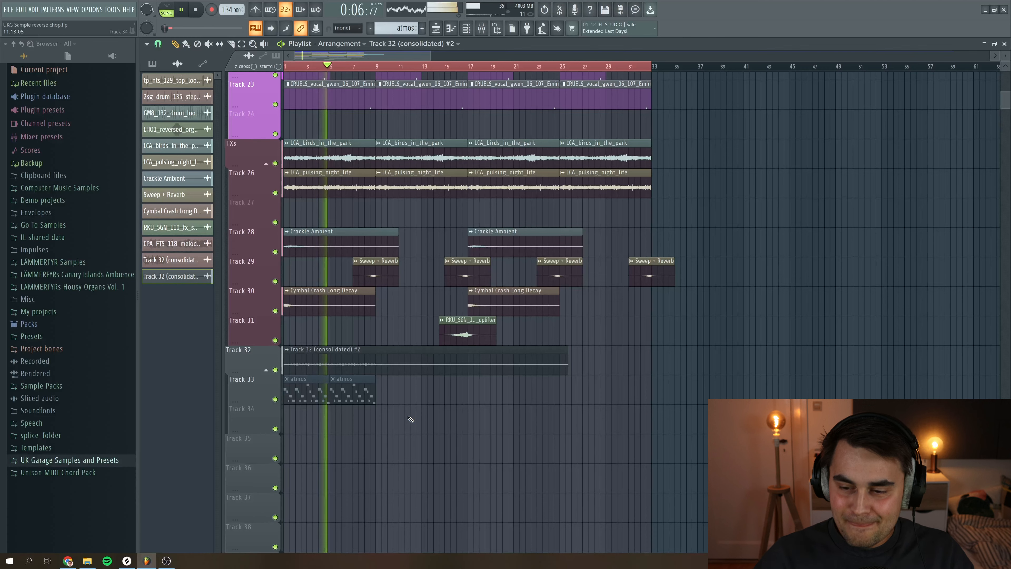
key(space)
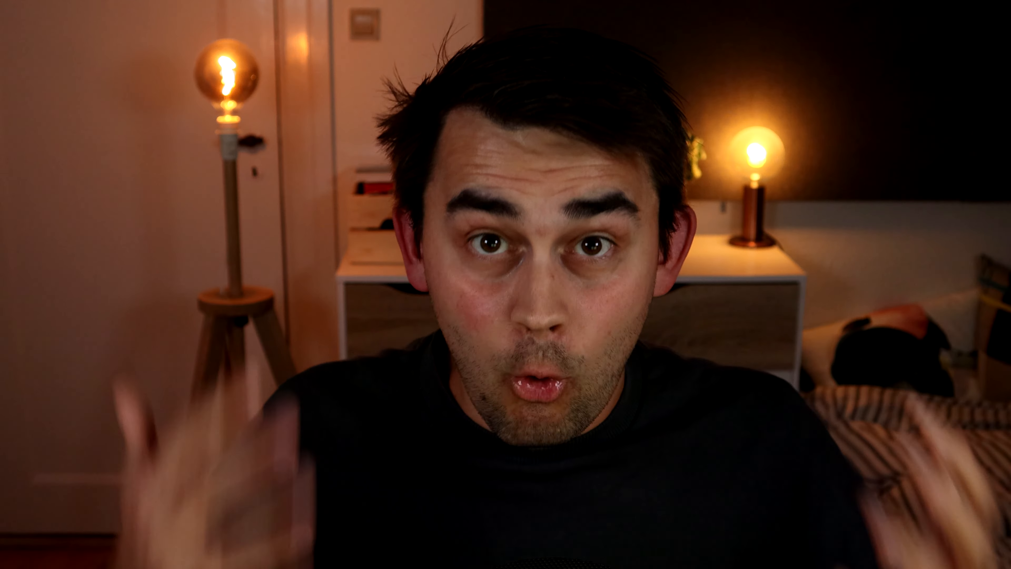